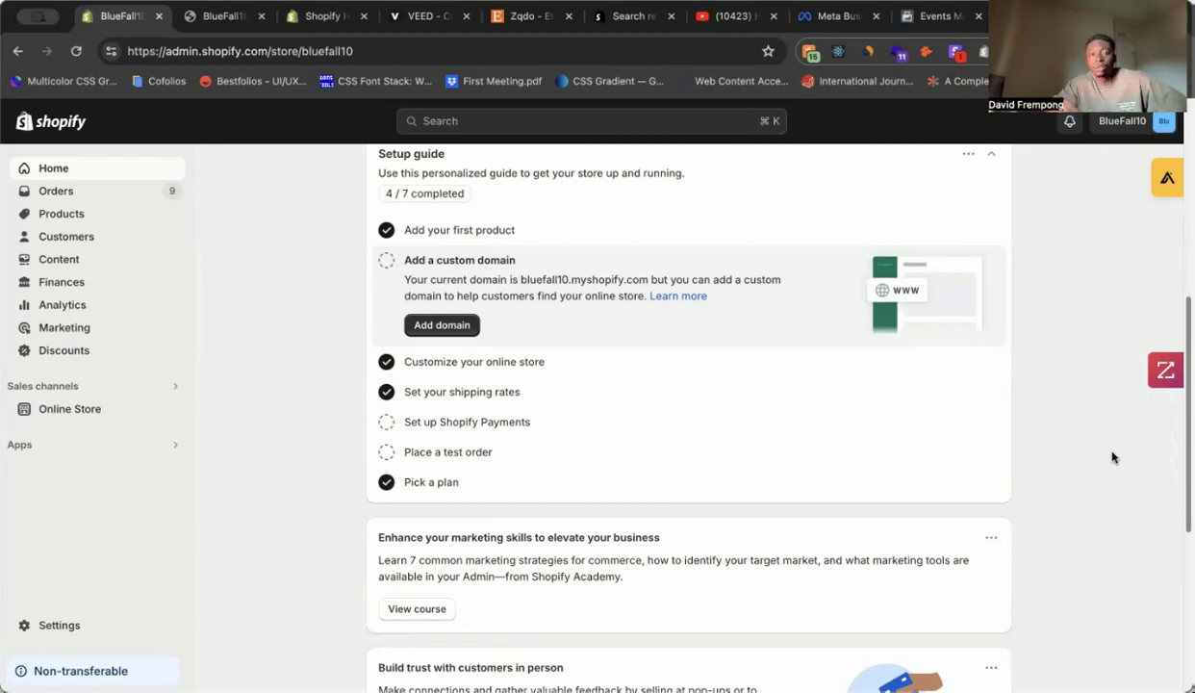
Install the Facebook & Instagram app by Meta from the Shopify App Store
left_click(620, 16)
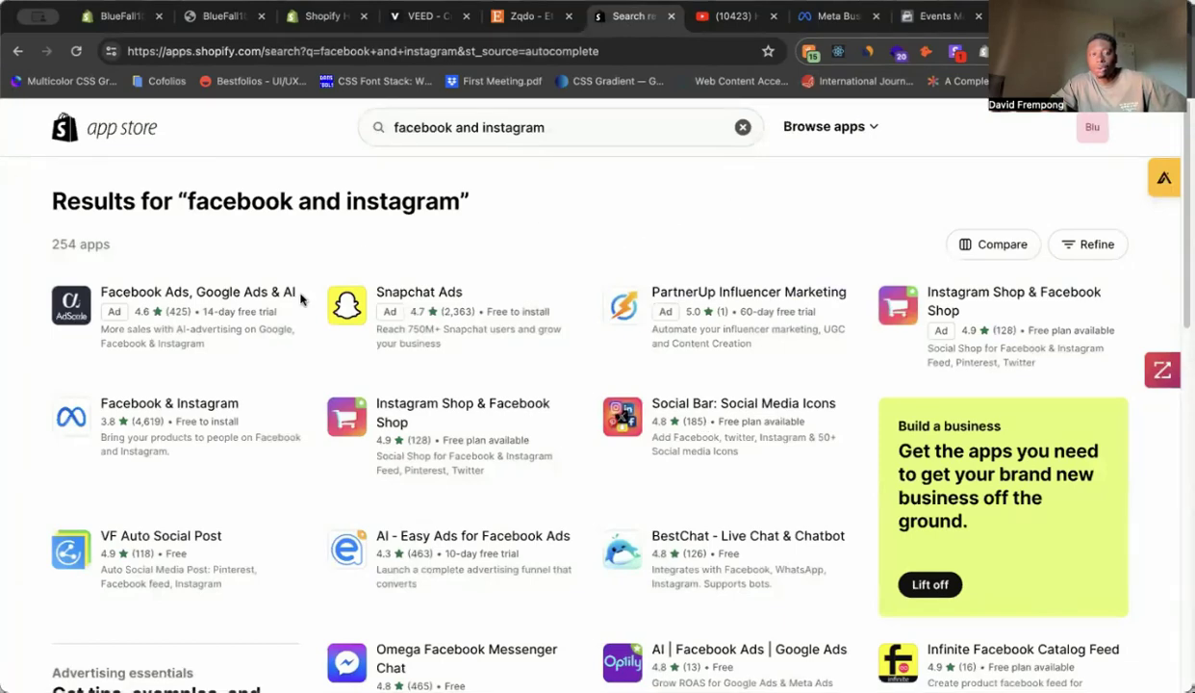
left_click(222, 406)
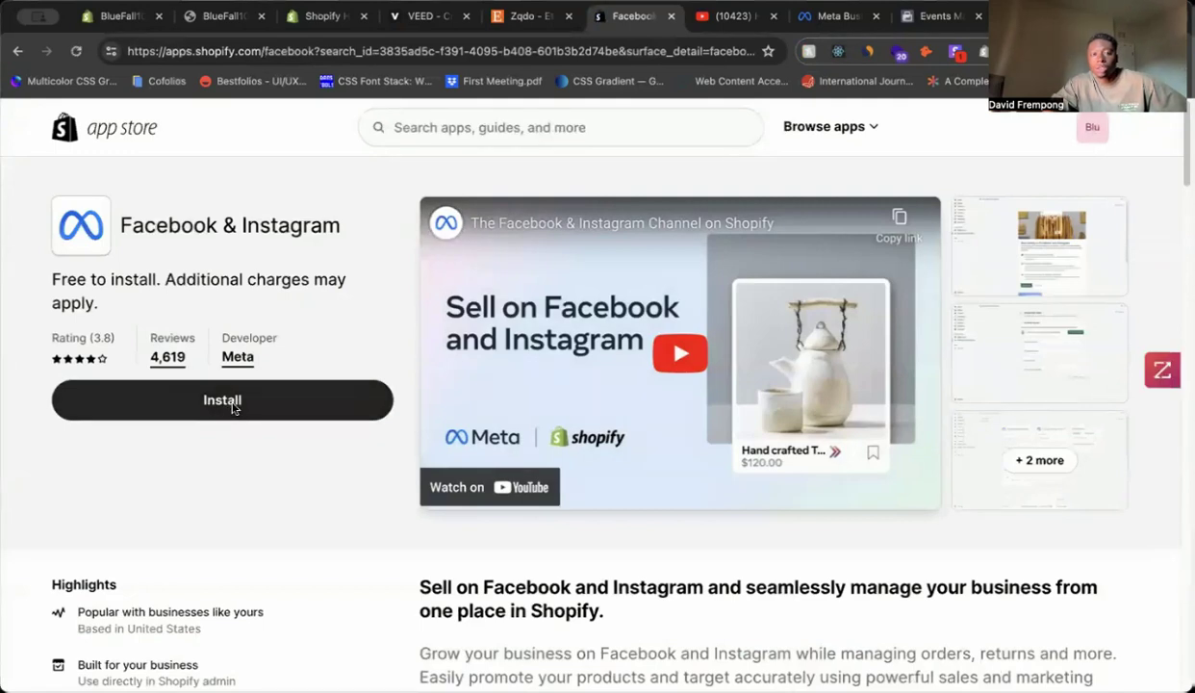
left_click(233, 407)
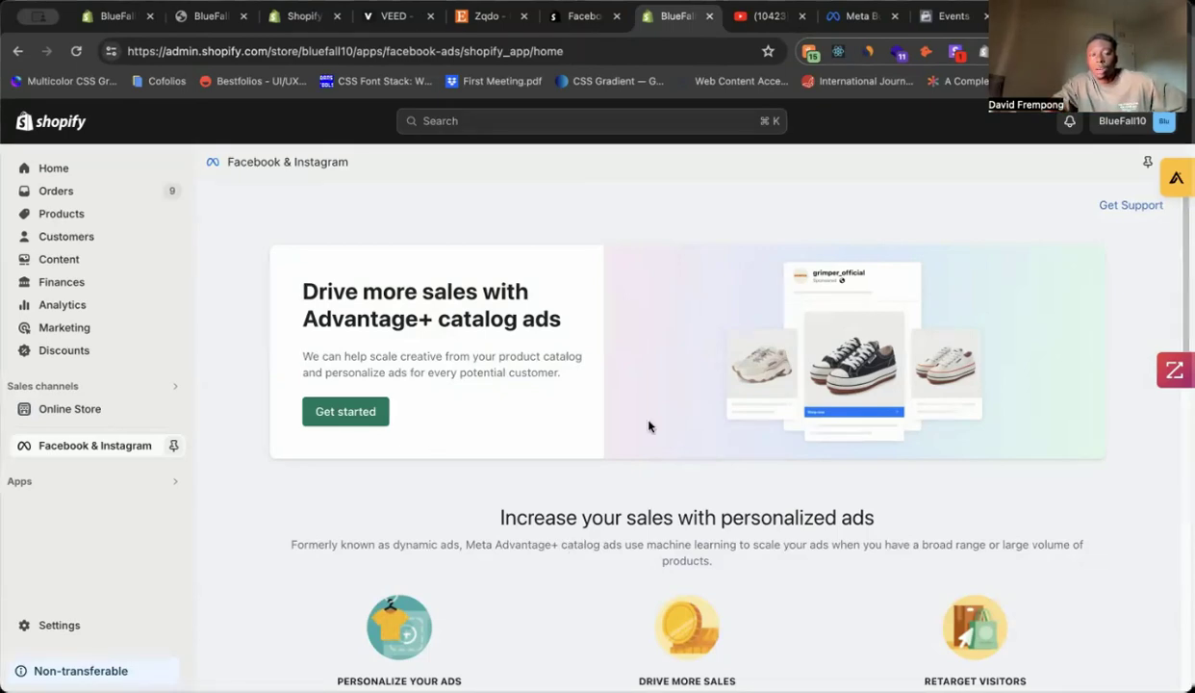
scroll(651, 457, "down", 5)
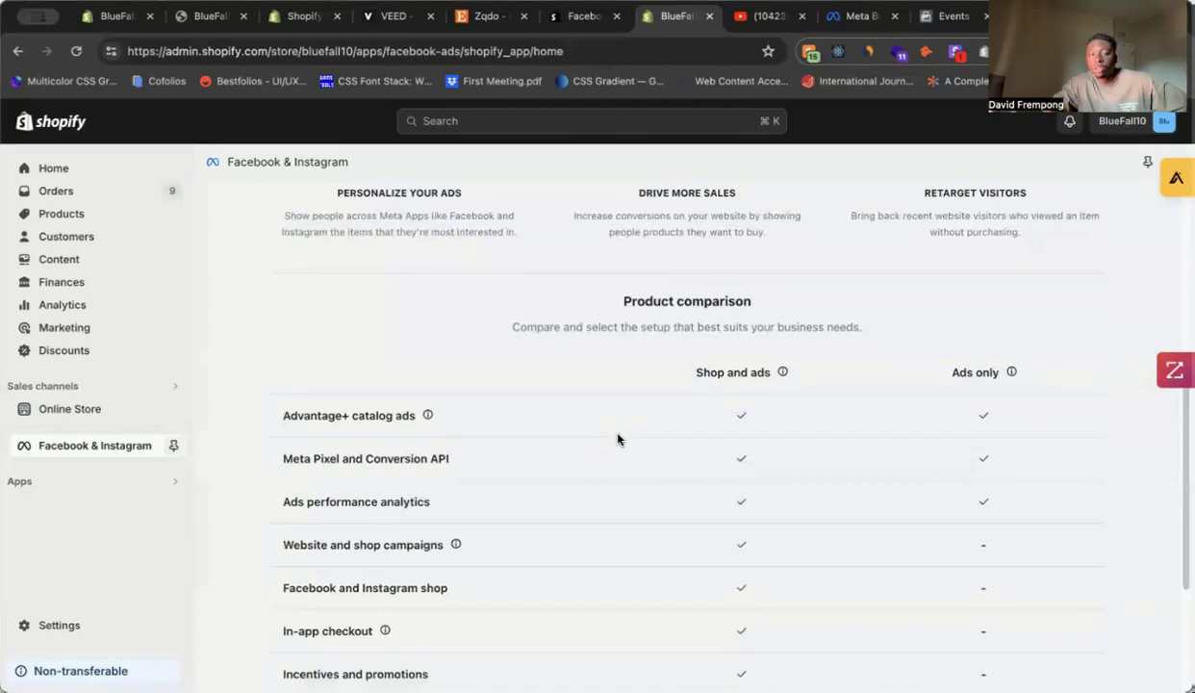
scroll(626, 443, "down", 3)
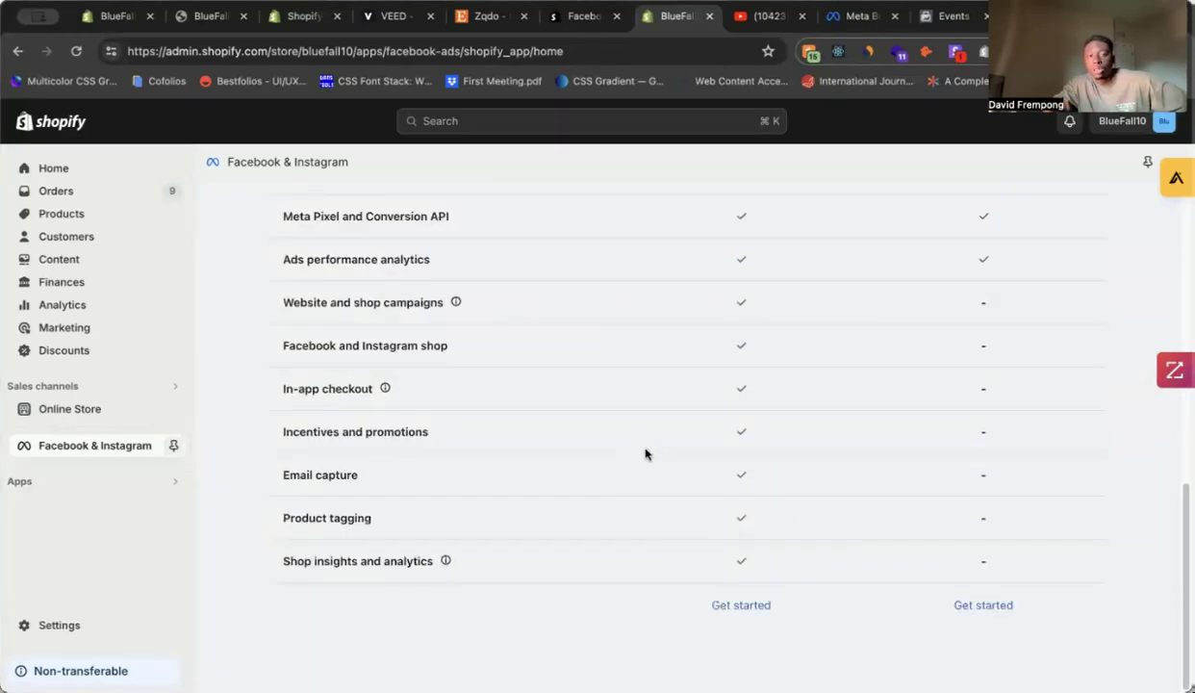
scroll(645, 452, "up", 8)
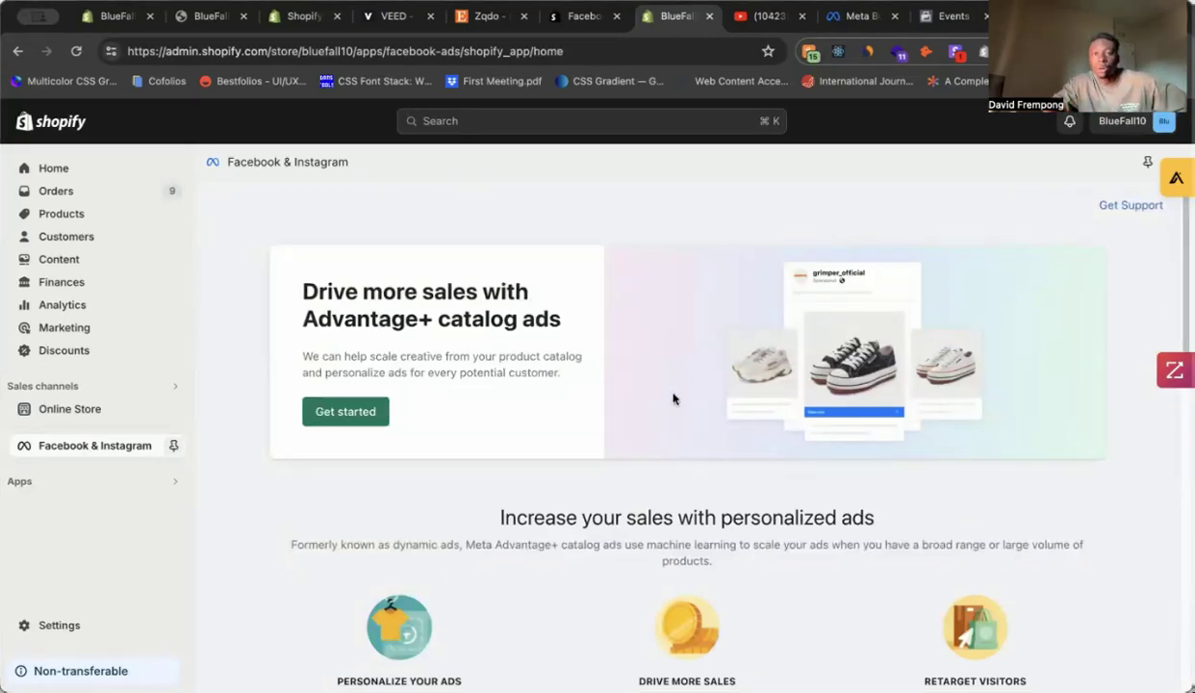
Switch to Meta Events Manager and connect a new data source of type Web
left_click(863, 21)
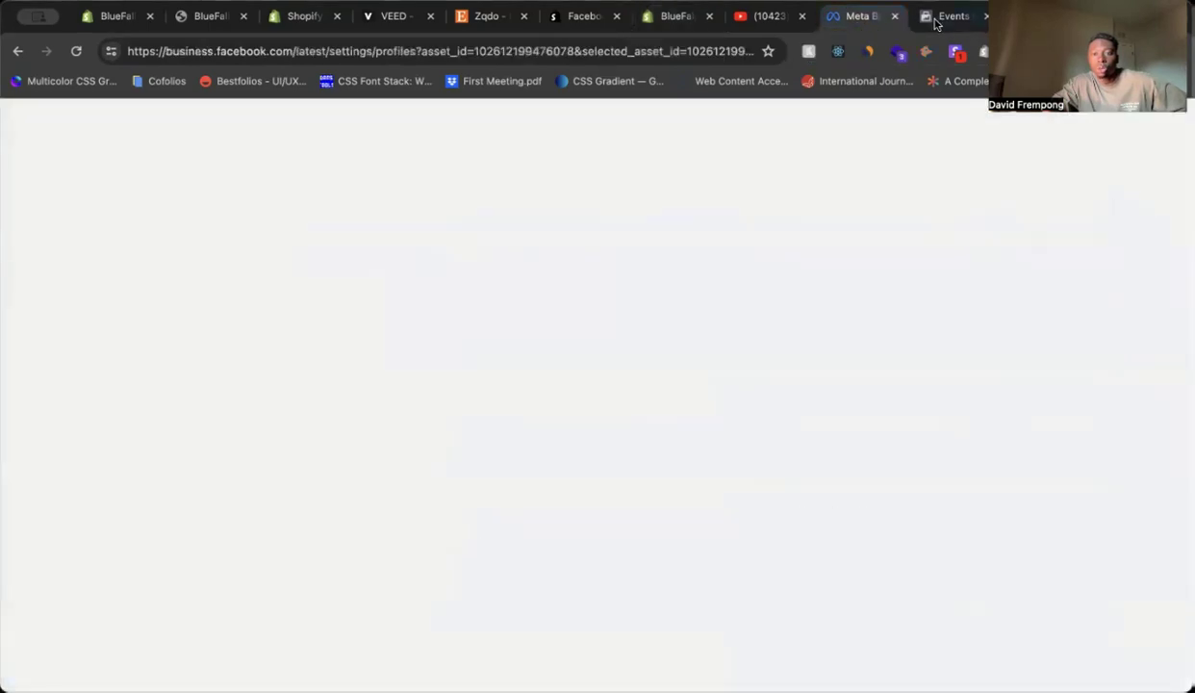
left_click(934, 19)
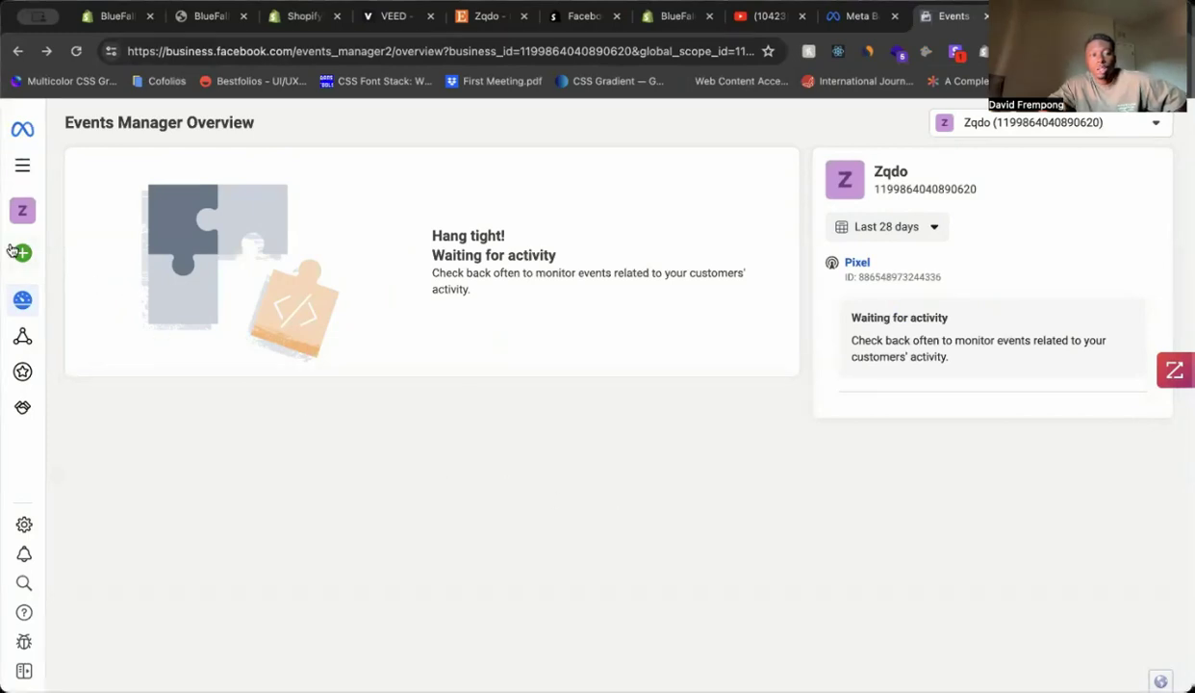
left_click(63, 254)
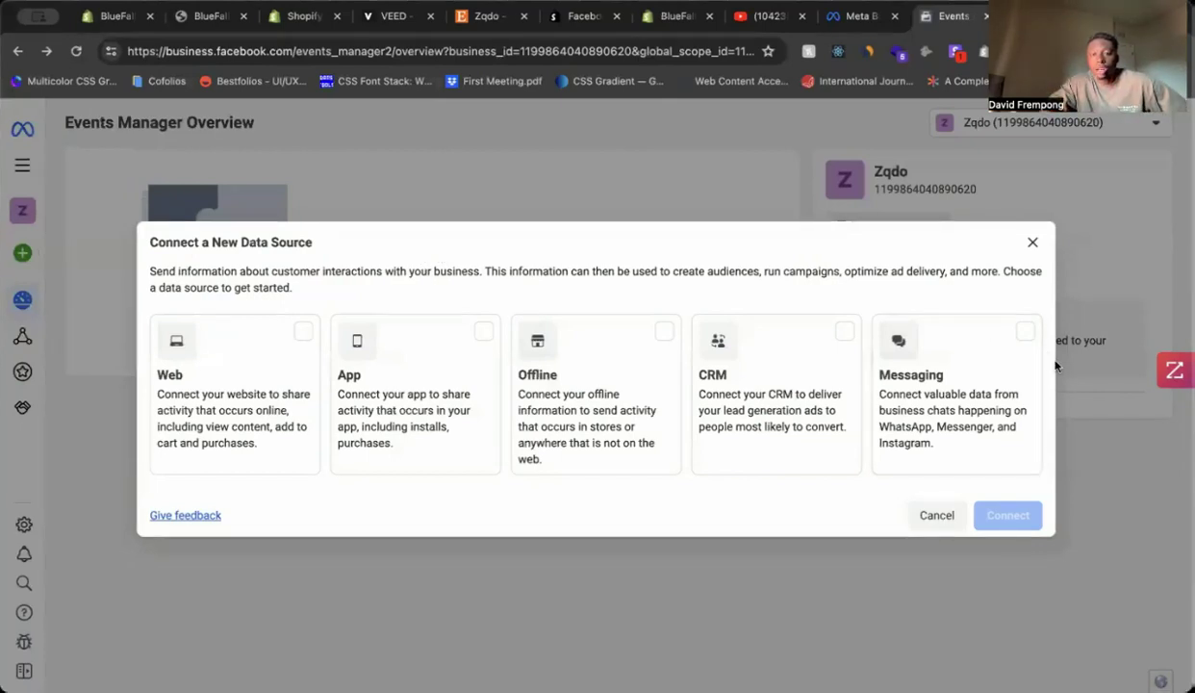
left_click(302, 331)
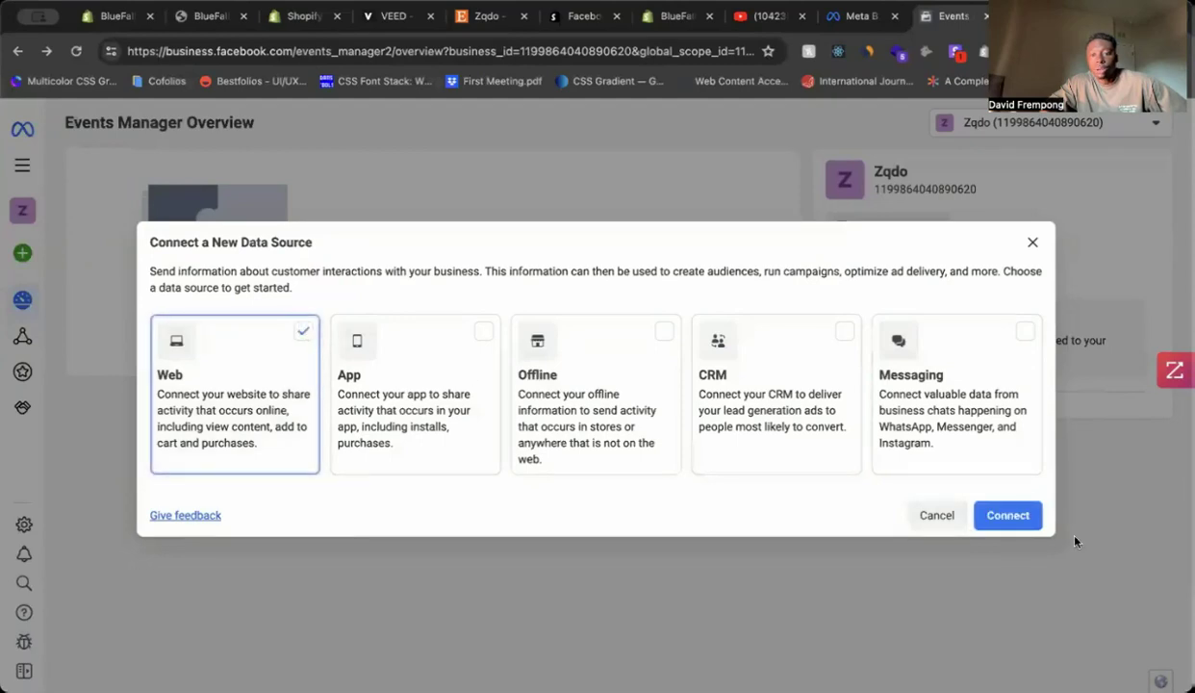
left_click(1001, 515)
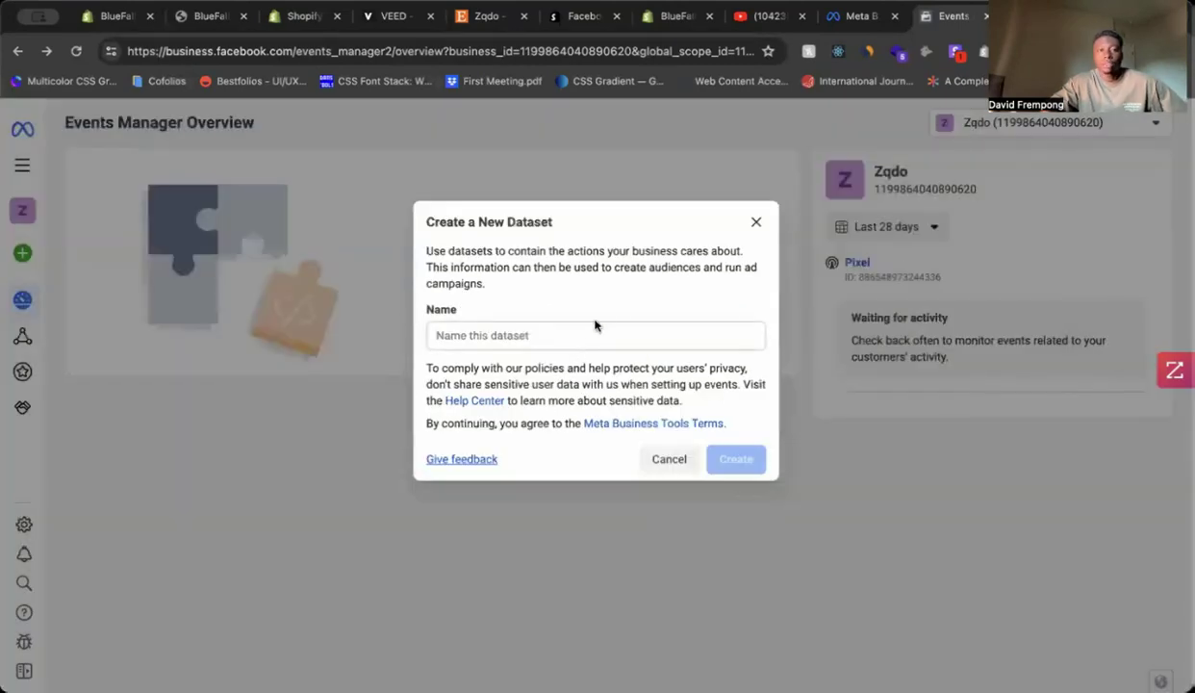
Create the new dataset with the name Facebook Pixel
left_click(598, 331)
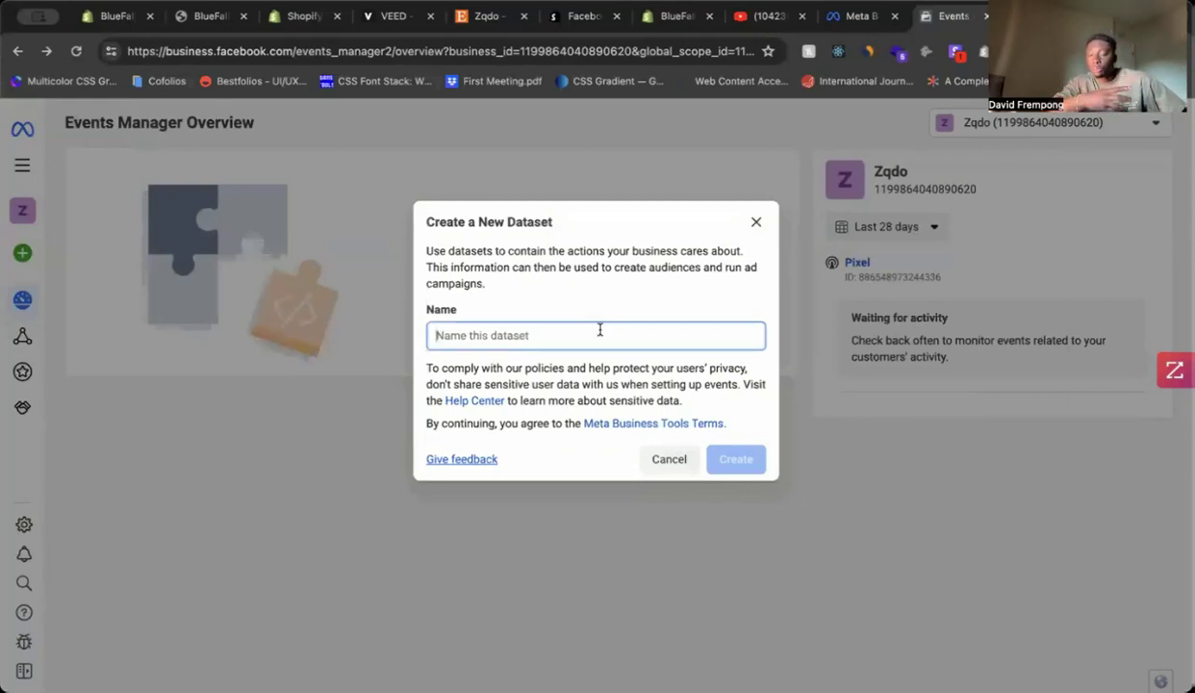
type("Fac")
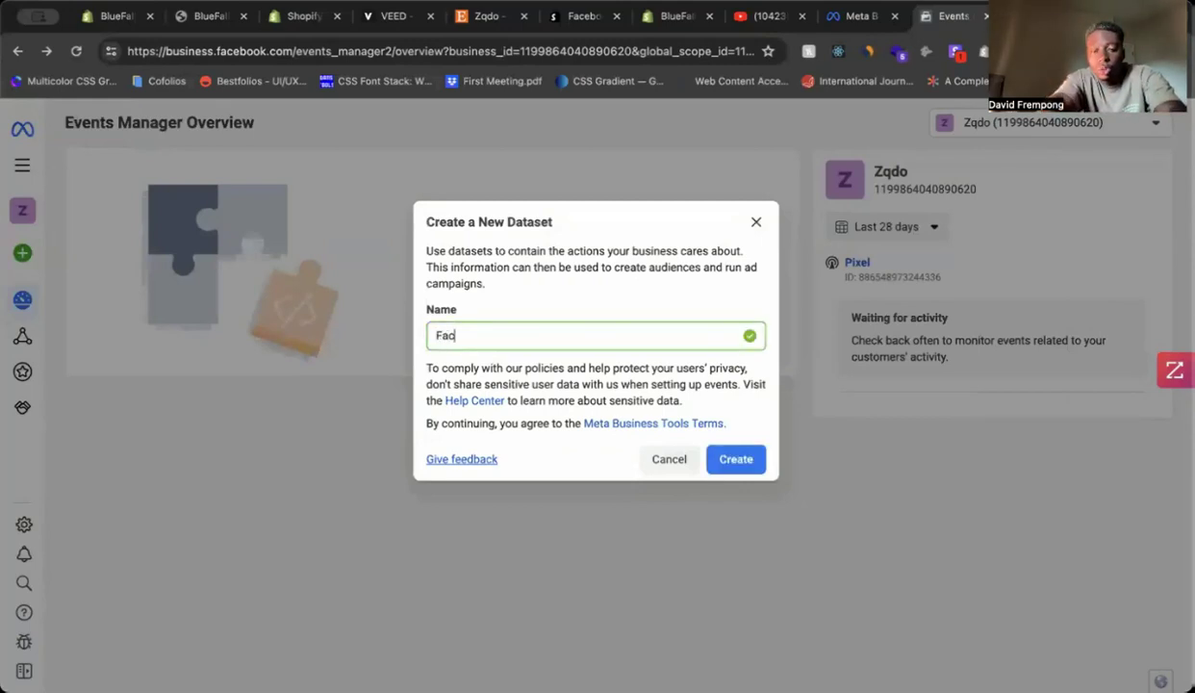
type("ebook Pixel")
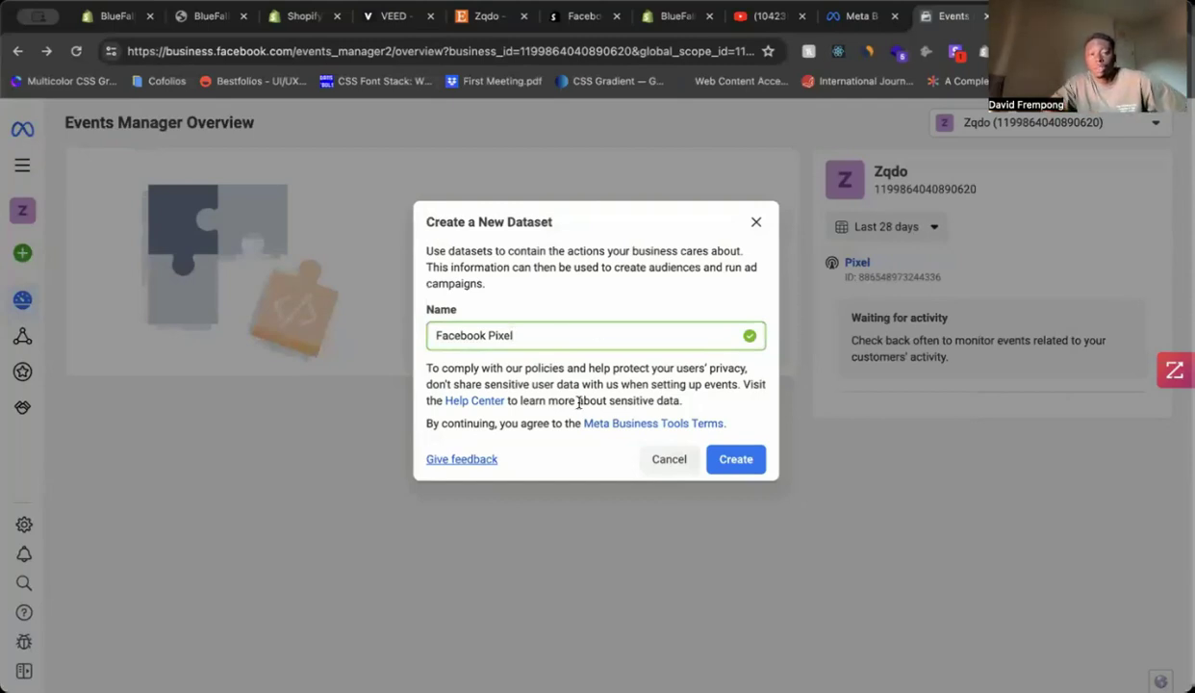
left_click(748, 468)
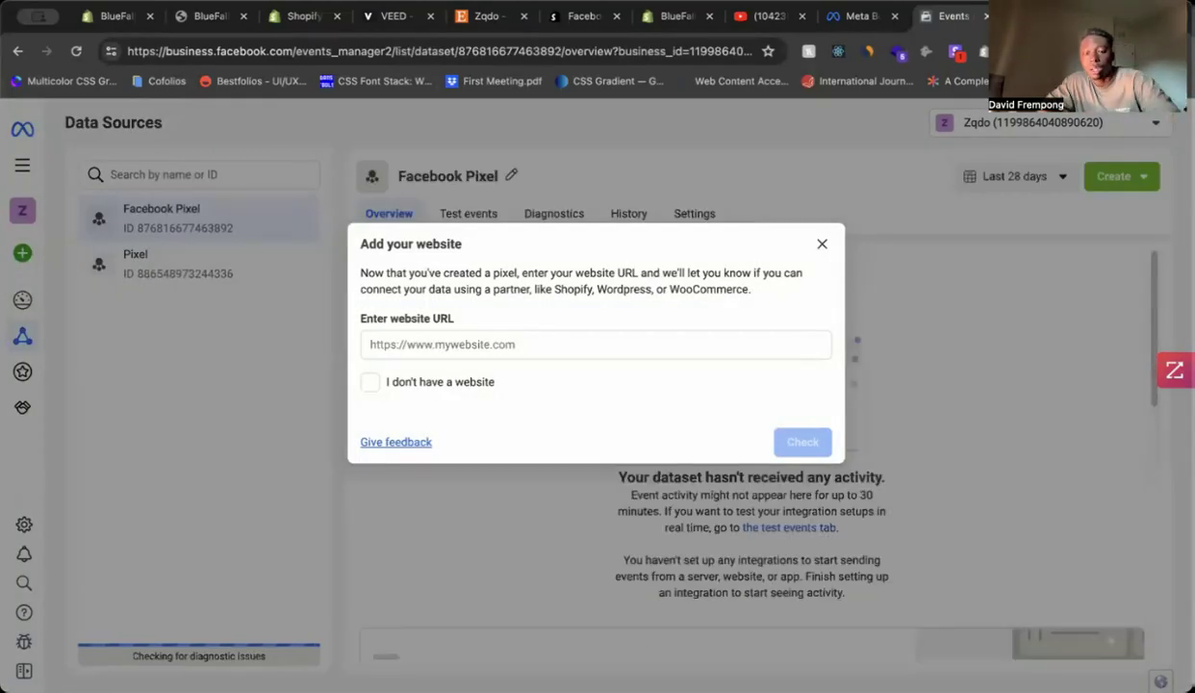
Open the storefront bluefall10.myshopify.com in a new browser tab and copy its URL
key("ctrl+t")
type("bluefall10.myshopify.com")
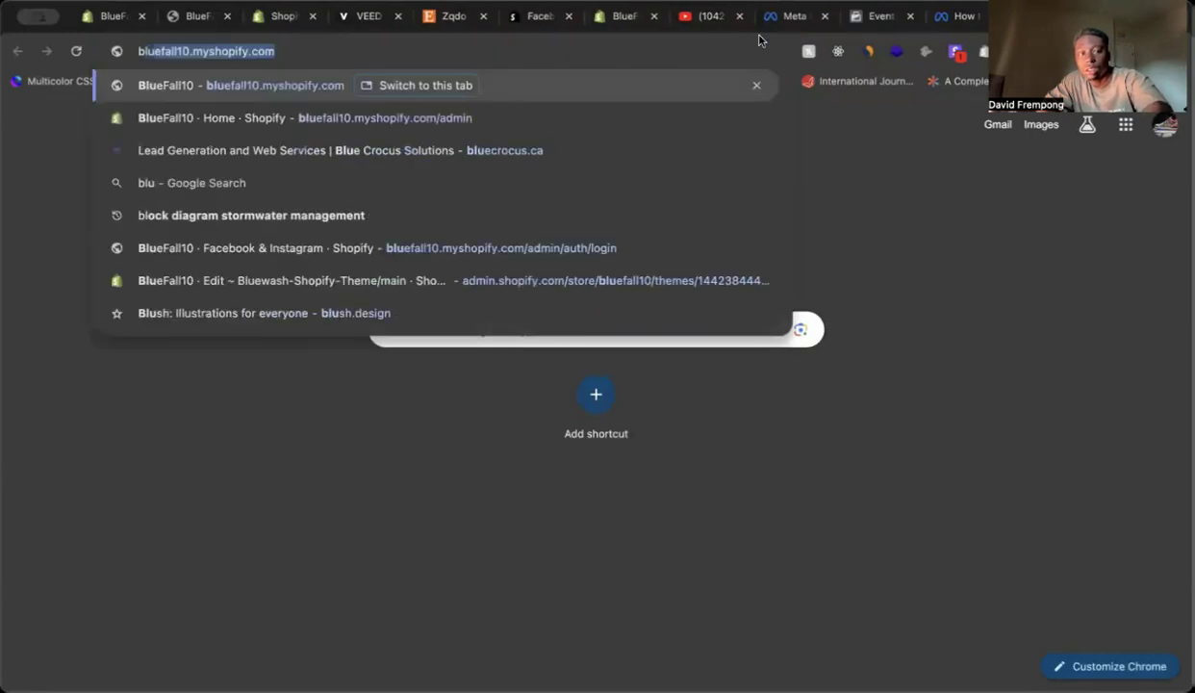
key("Return")
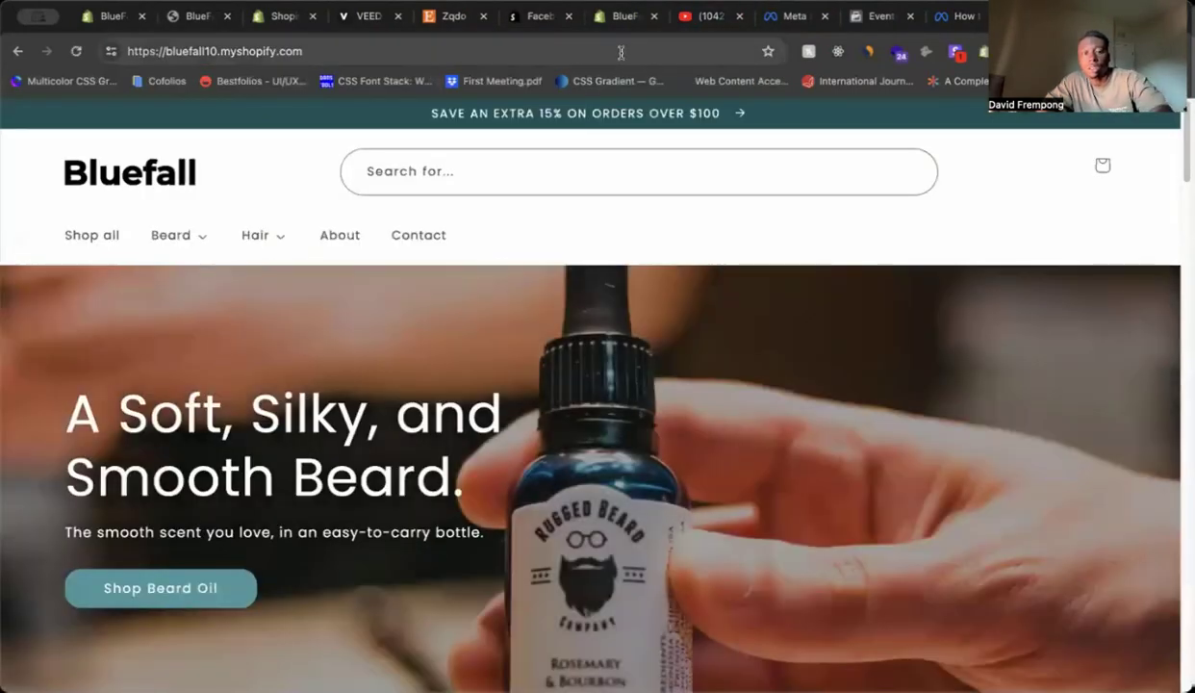
left_click(621, 53)
key("super+c")
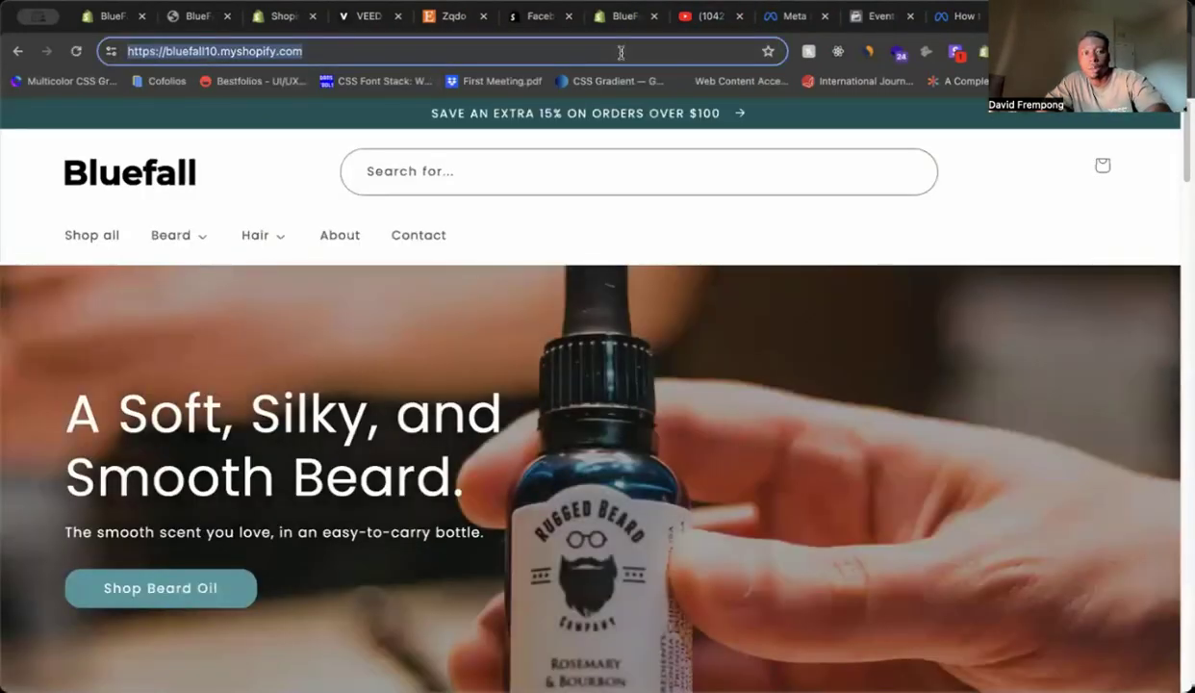
left_click(880, 16)
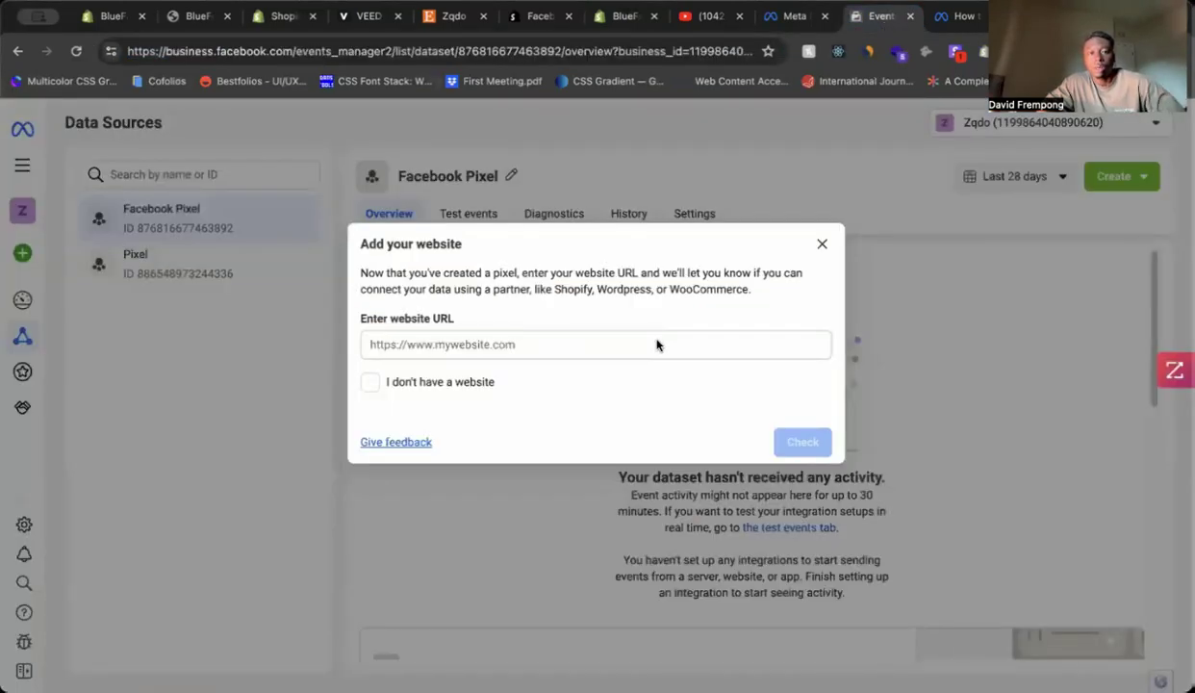
left_click(416, 318)
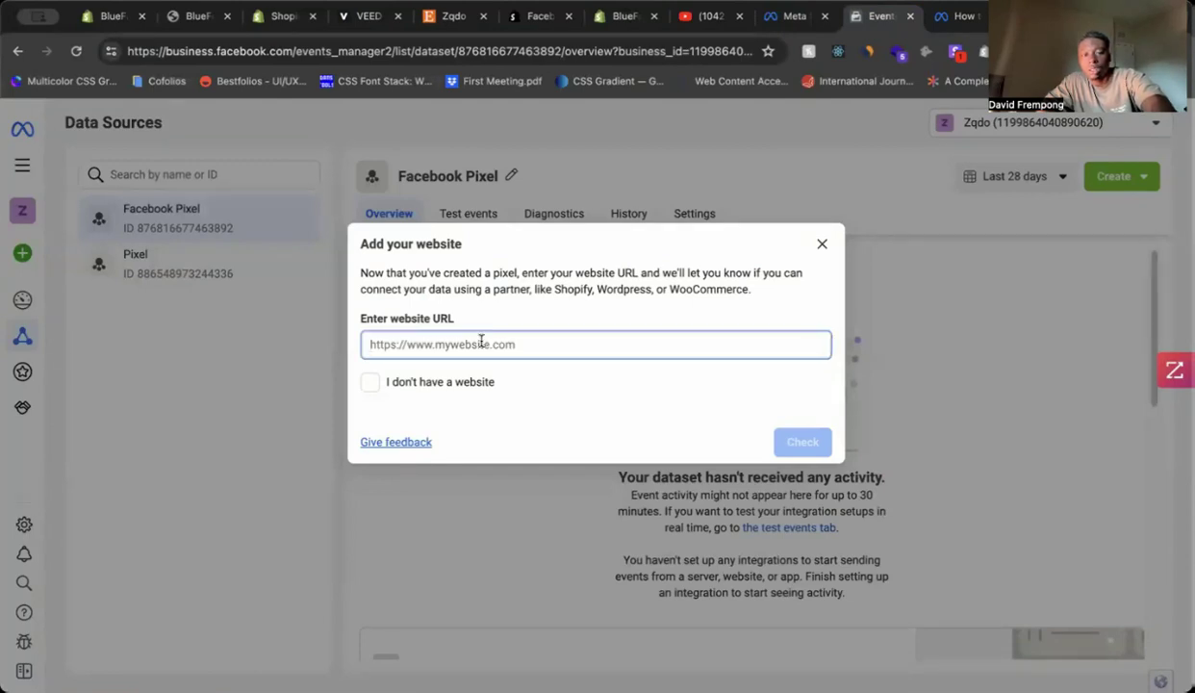
key("super+v")
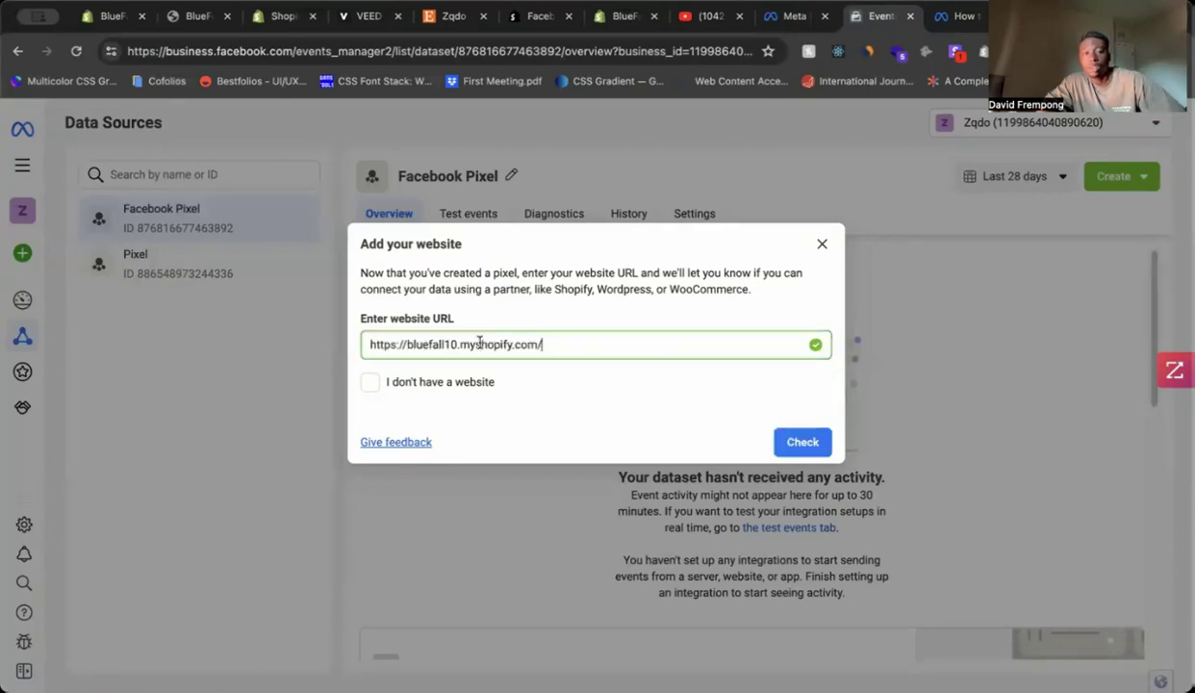
left_click(799, 449)
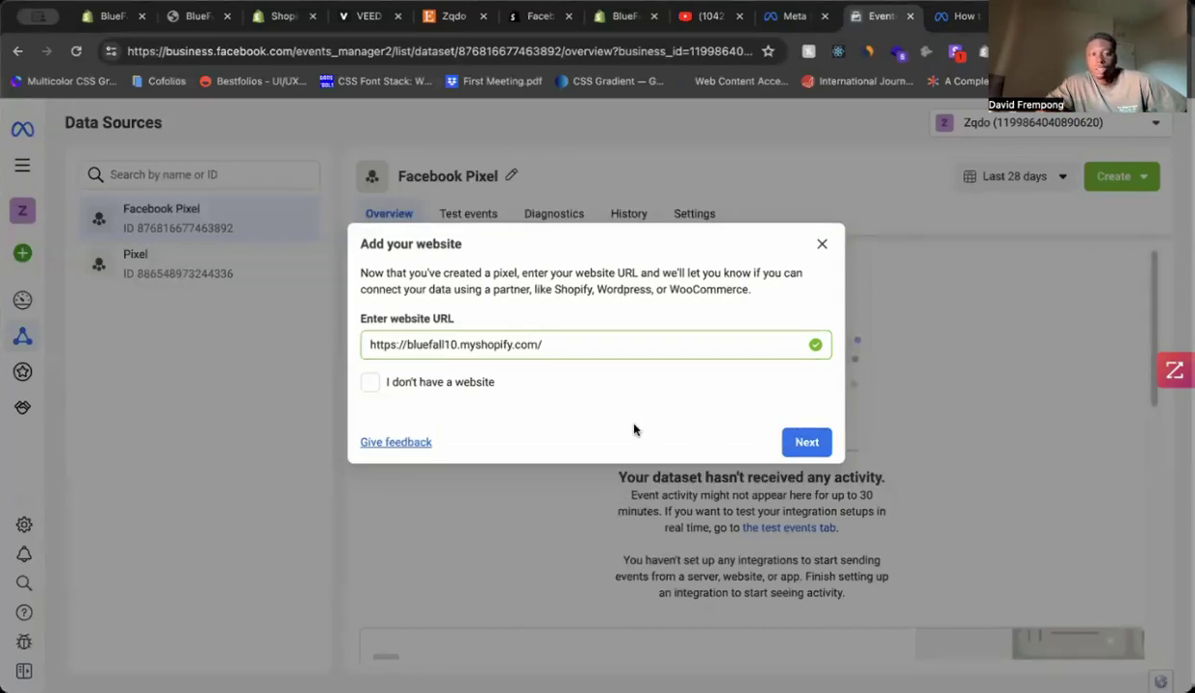
left_click(823, 449)
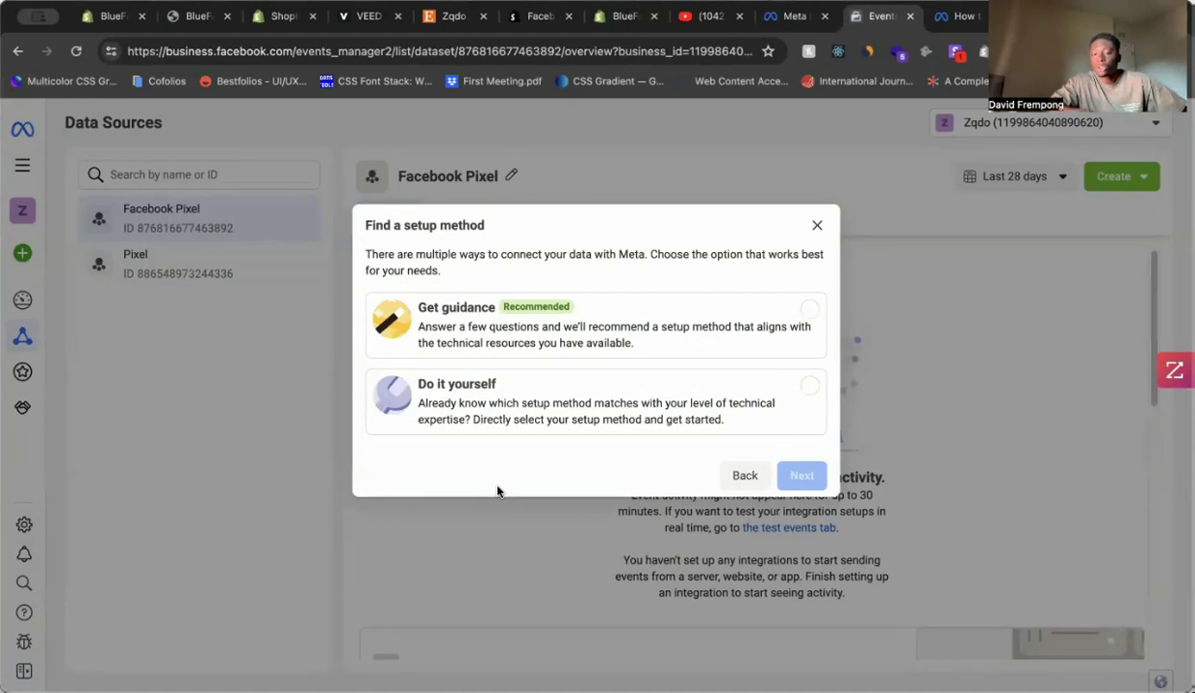
Choose the Do it yourself setup with Meta Pixel and Conversions API, using partner integration with Shopify
left_click(597, 410)
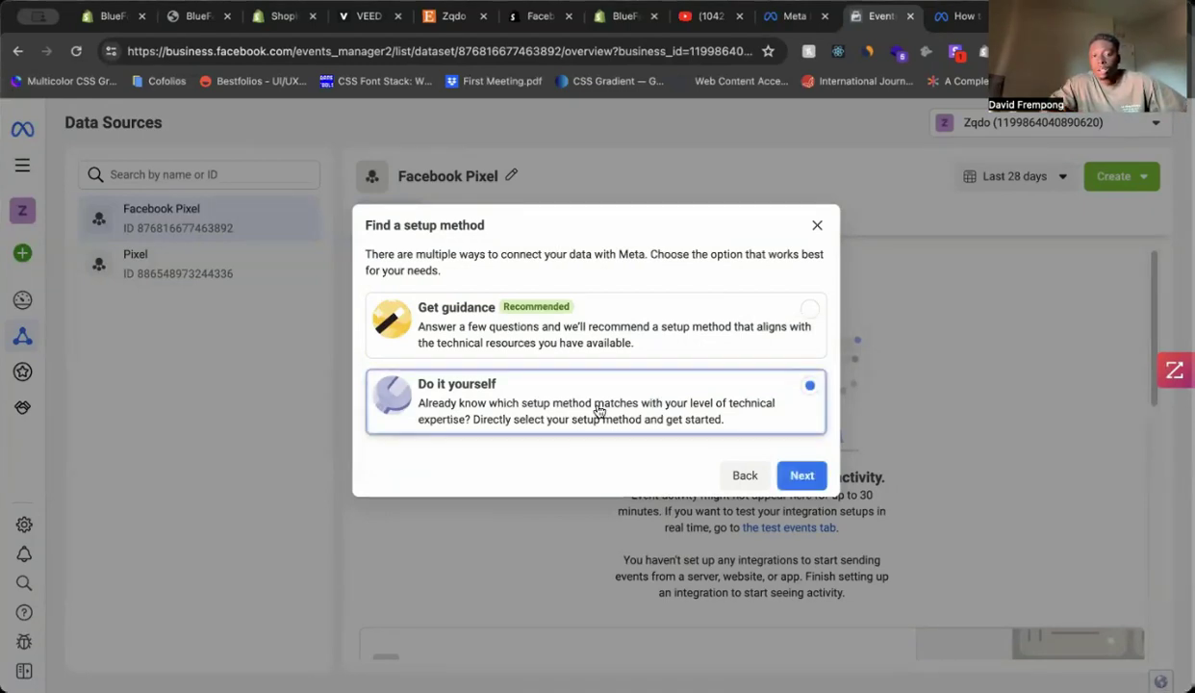
left_click(796, 475)
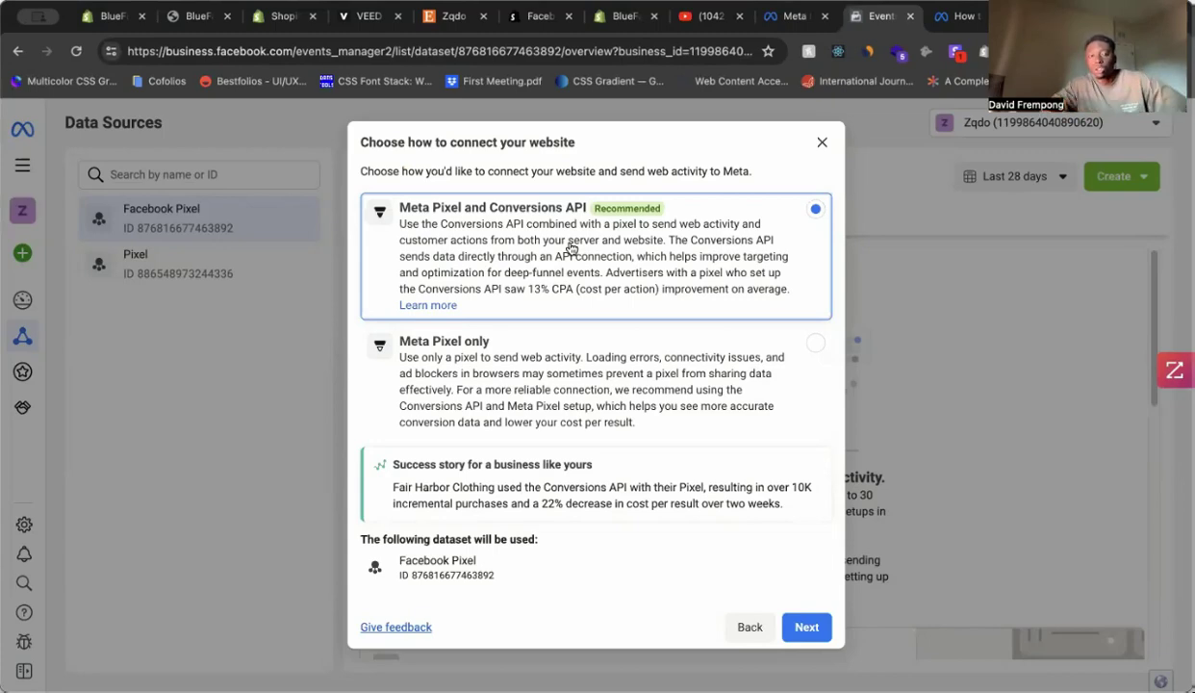
left_click(806, 627)
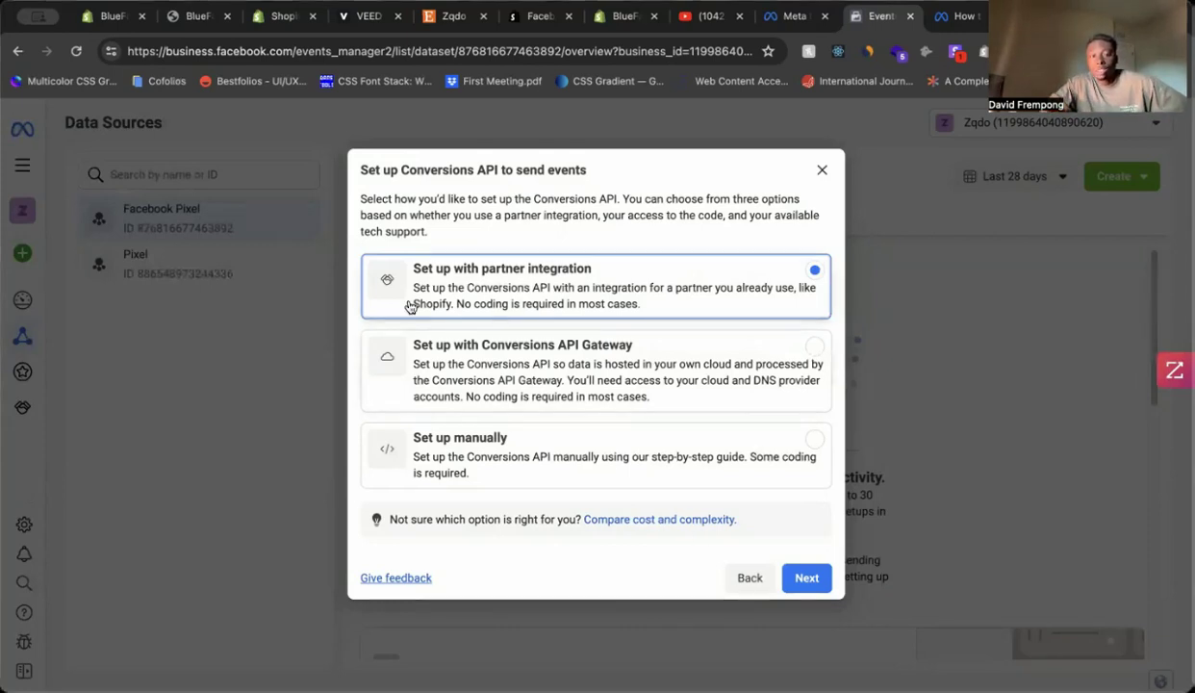
left_click(801, 583)
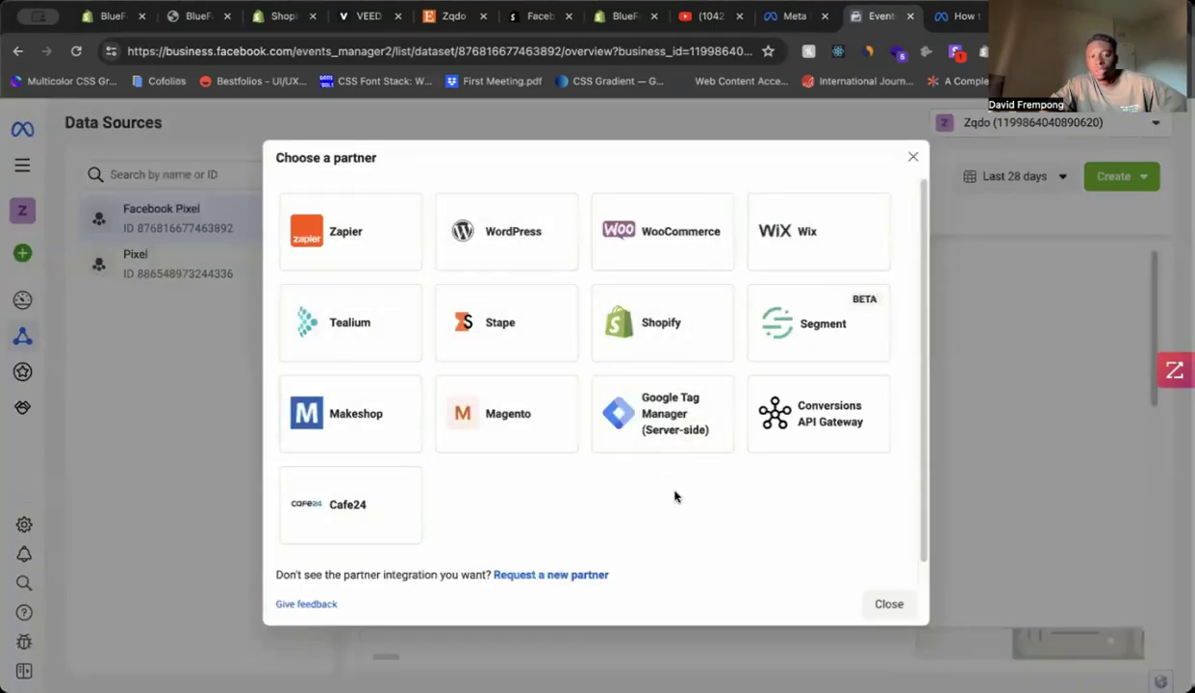
left_click(678, 355)
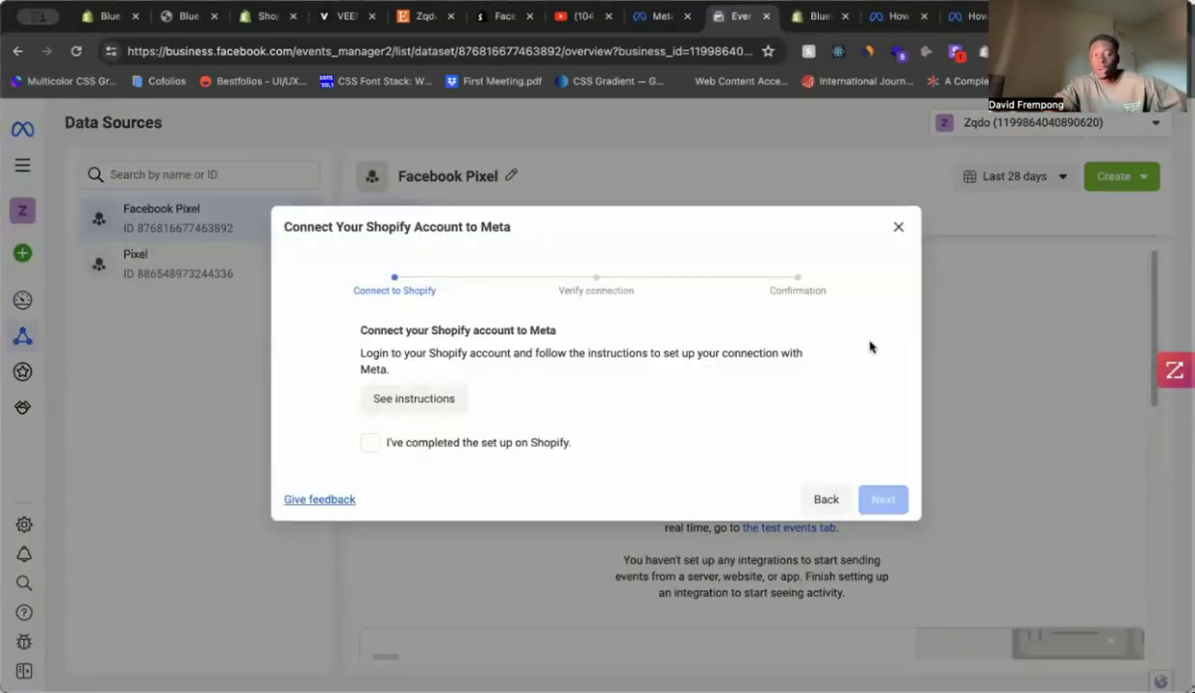
Switch to the Facebook & Instagram app in Shopify admin, start the Shop and ads setup and review the account preparation requirements
left_click(817, 18)
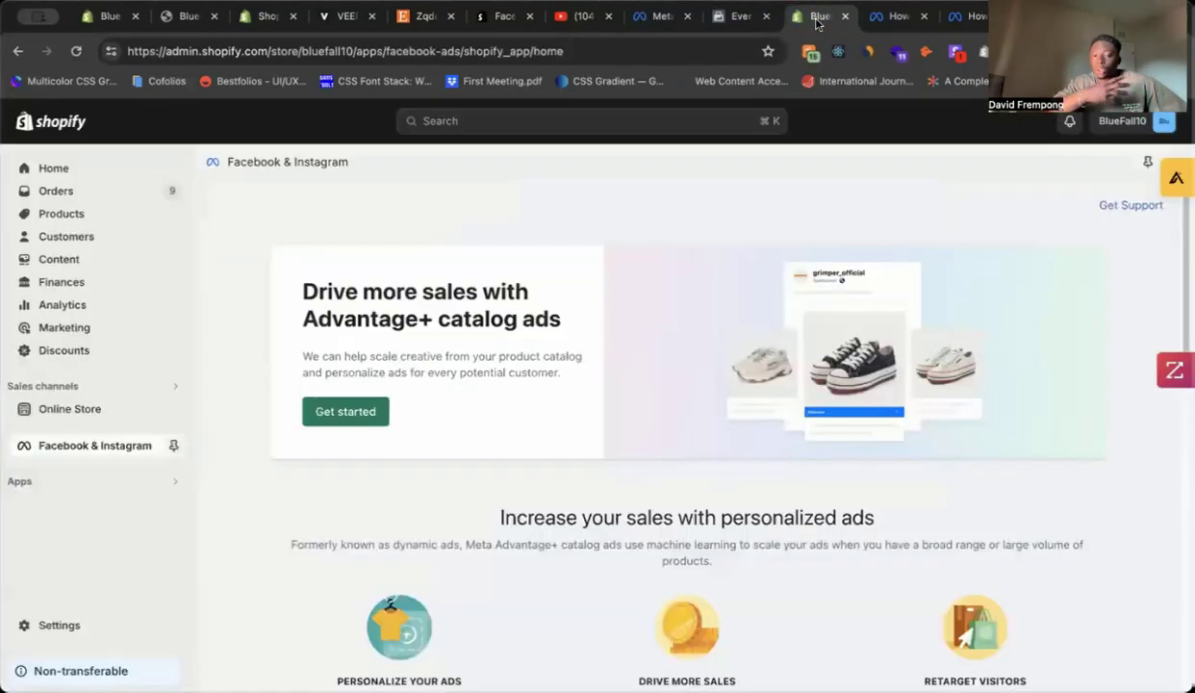
scroll(712, 260, "down", 4)
scroll(712, 577, "down", 5)
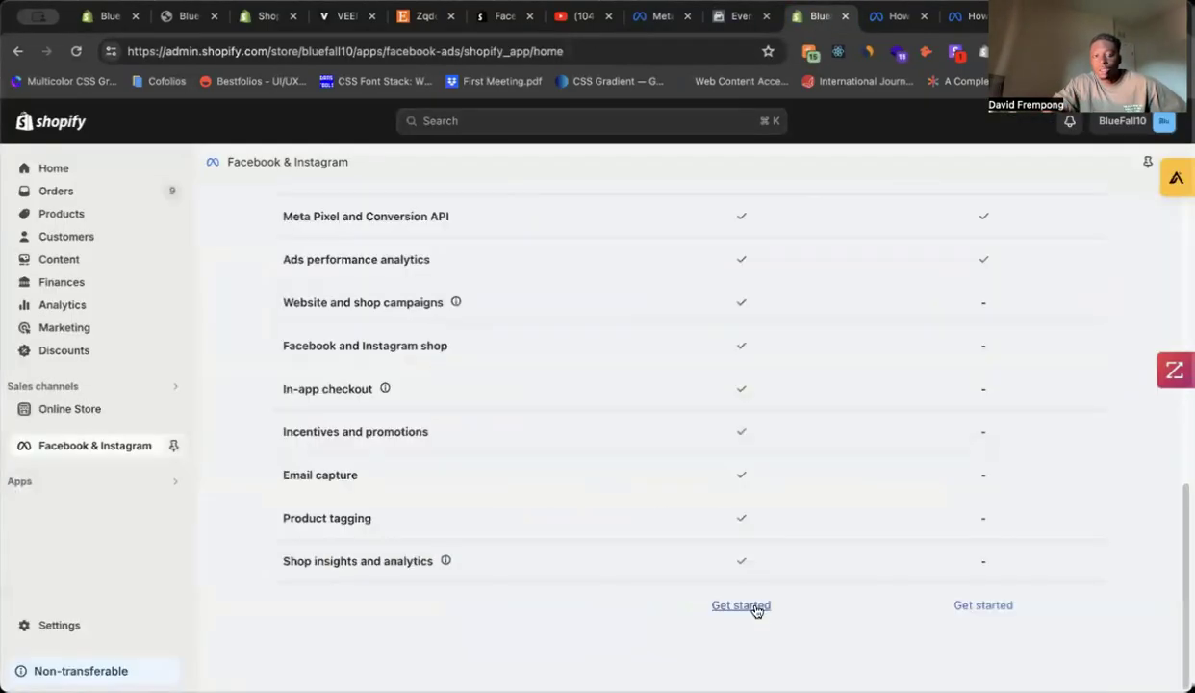
left_click(756, 610)
scroll(577, 385, "up", 4)
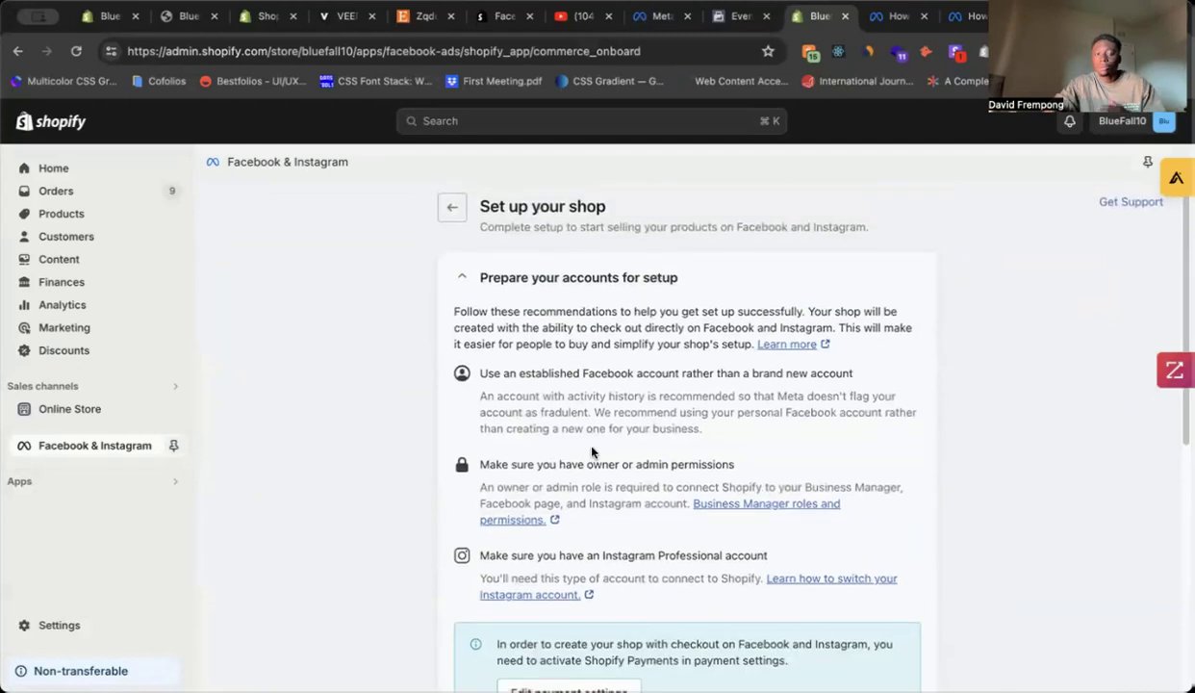
scroll(812, 380, "down", 1)
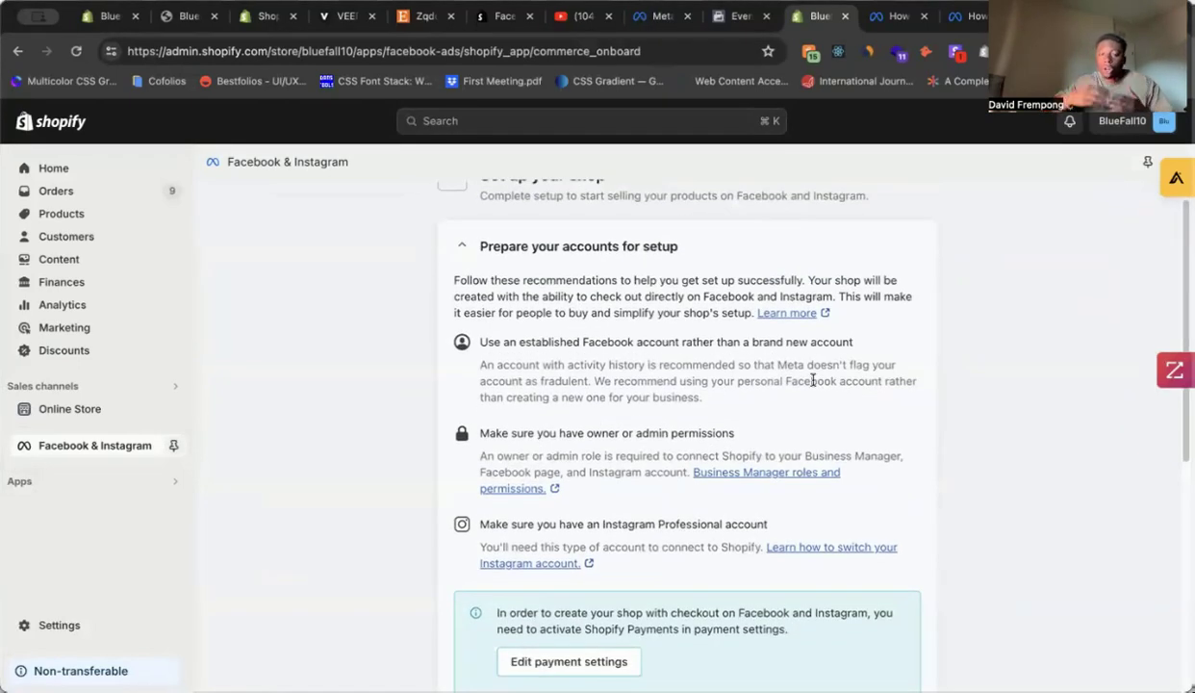
scroll(812, 380, "down", 4)
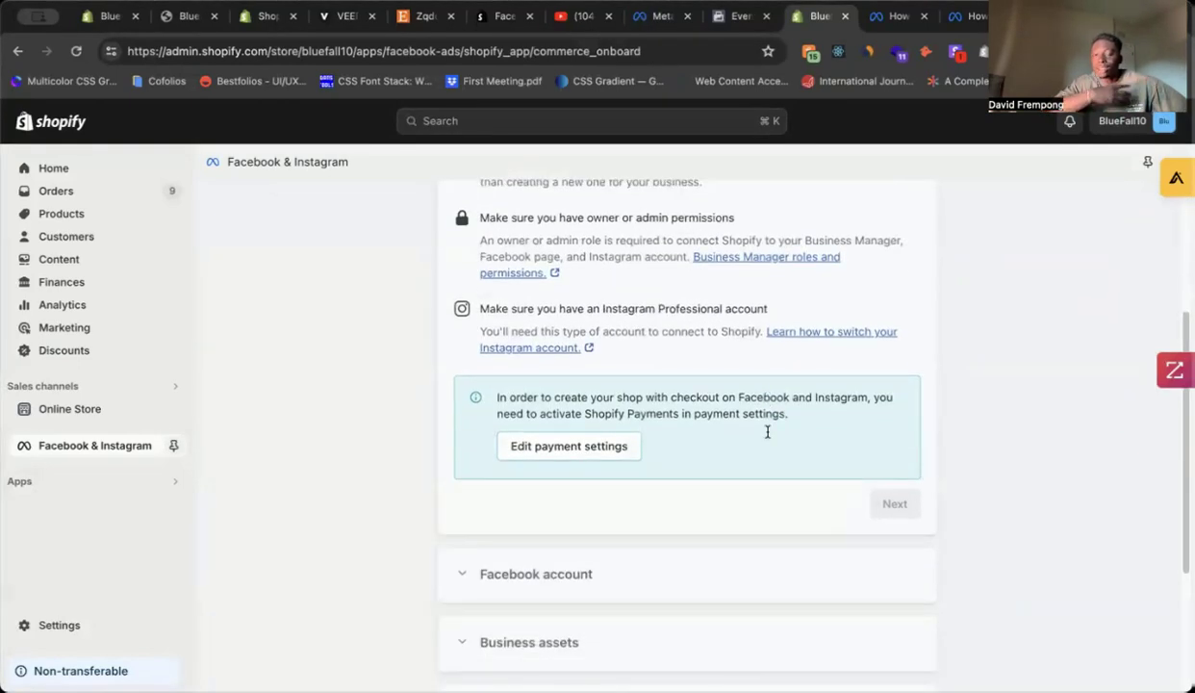
scroll(769, 438, "down", 1)
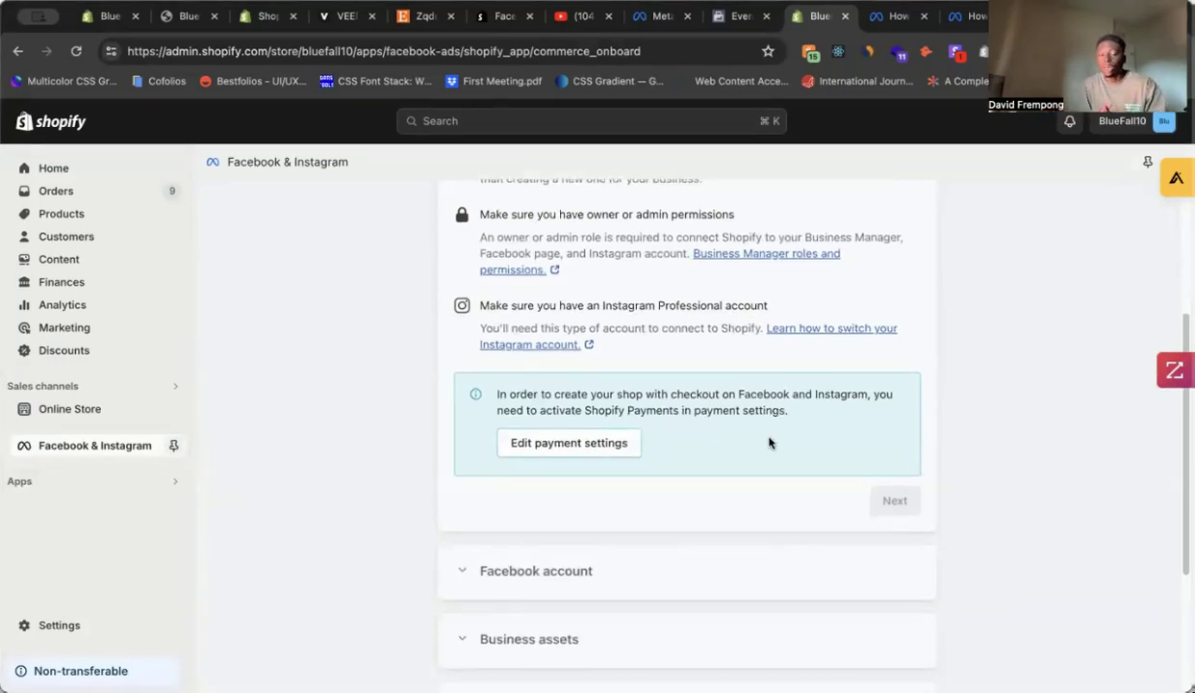
scroll(763, 423, "up", 4)
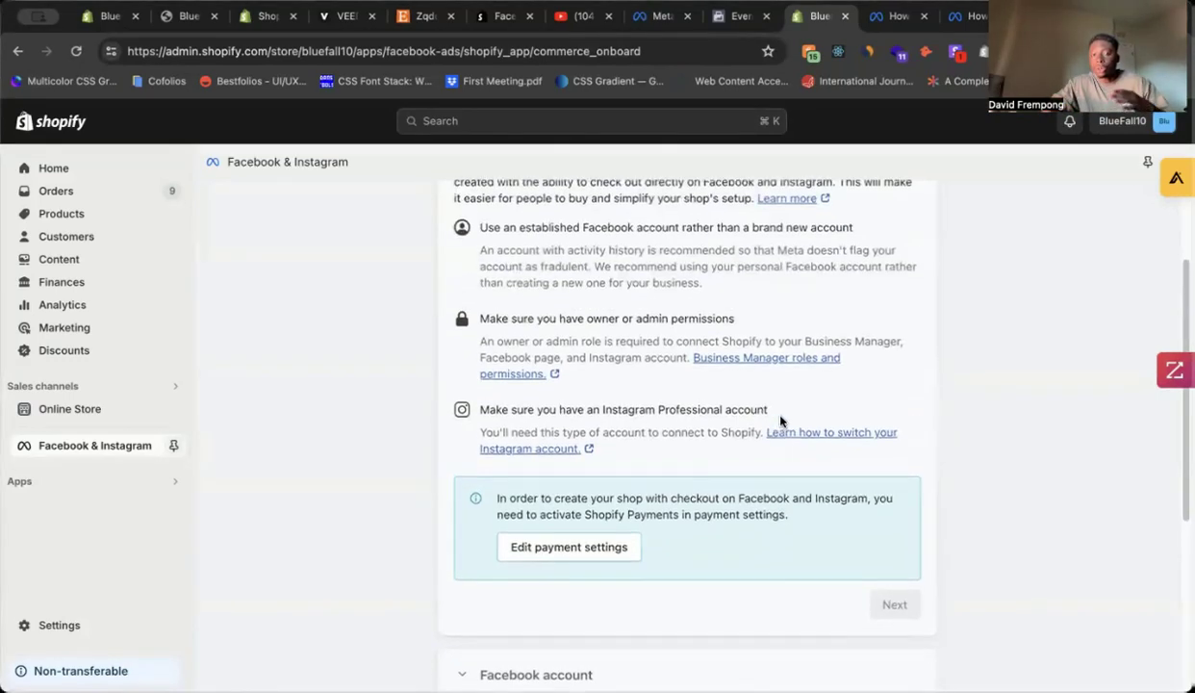
Return to Events Manager, mark the set up on Shopify as completed and continue to the connection verification
scroll(635, 322, "down", 8)
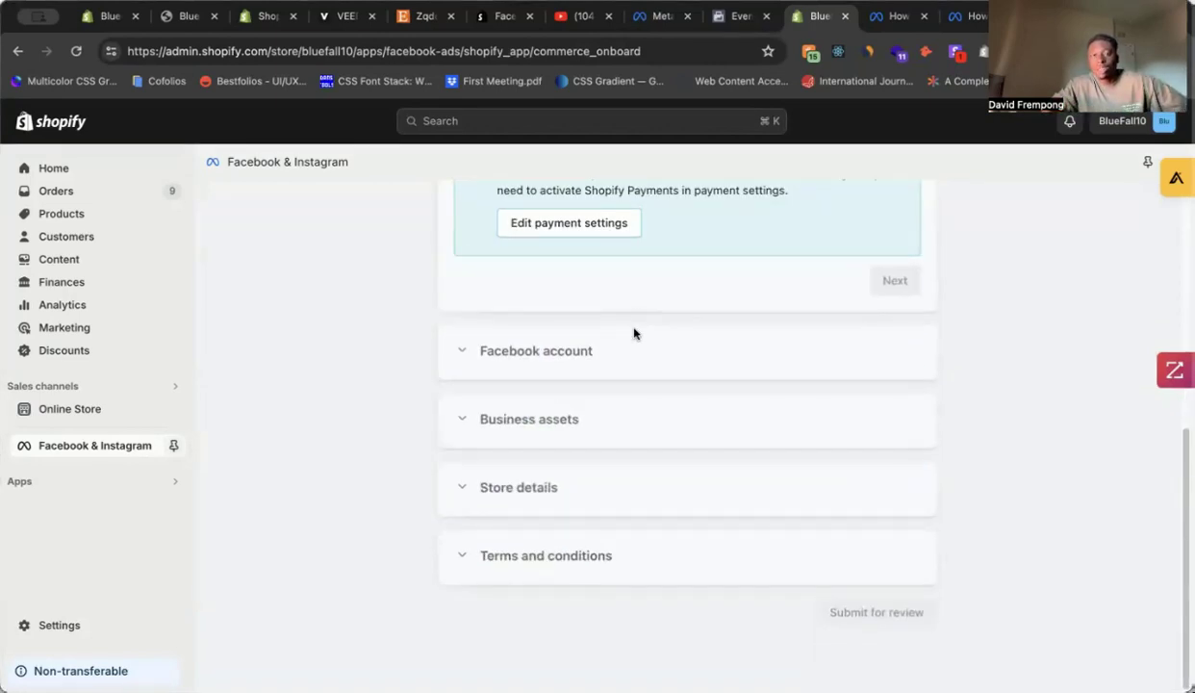
left_click(717, 16)
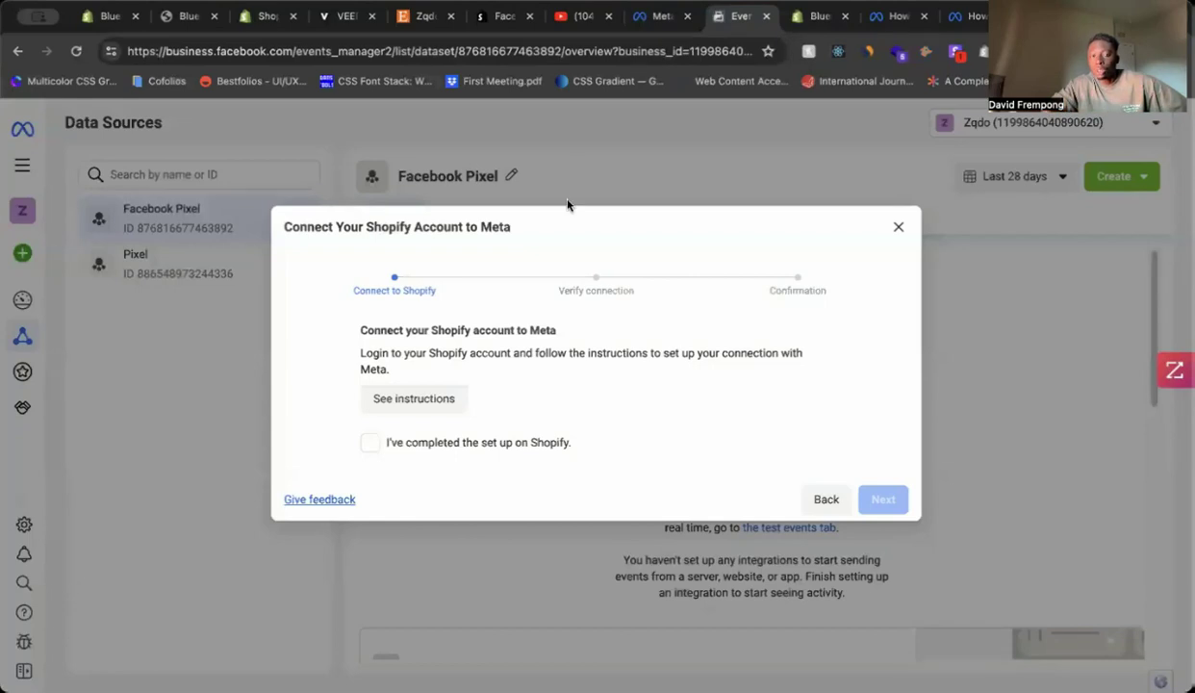
left_click(458, 441)
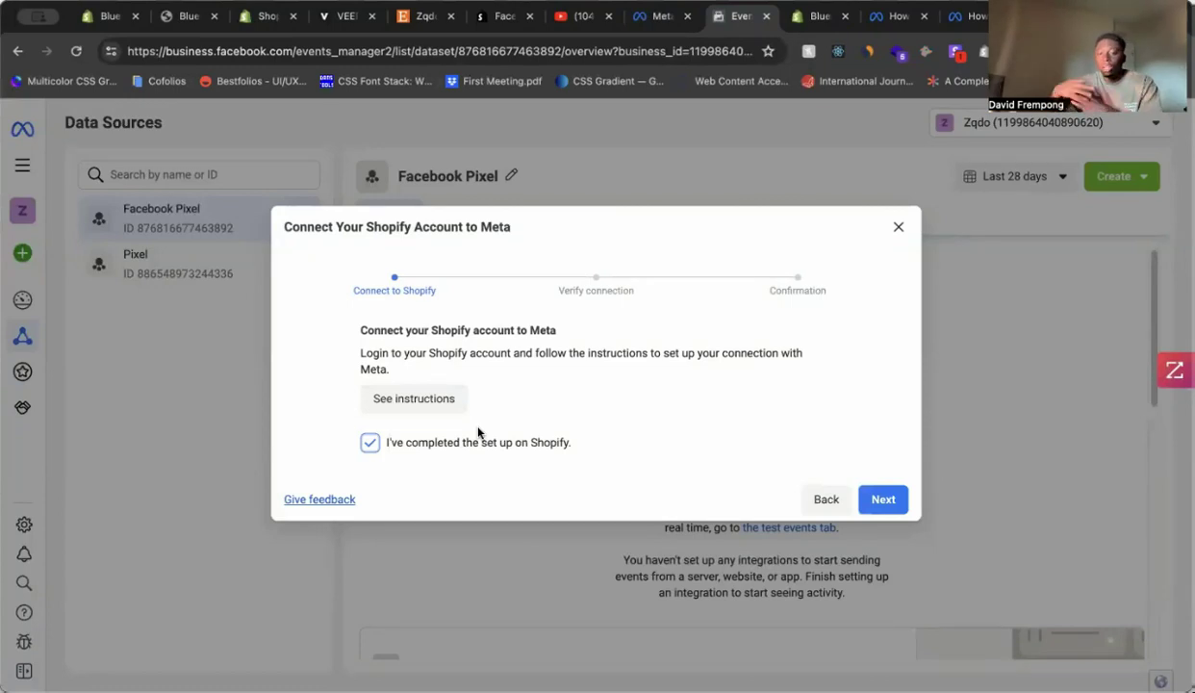
left_click(883, 499)
left_click(629, 452)
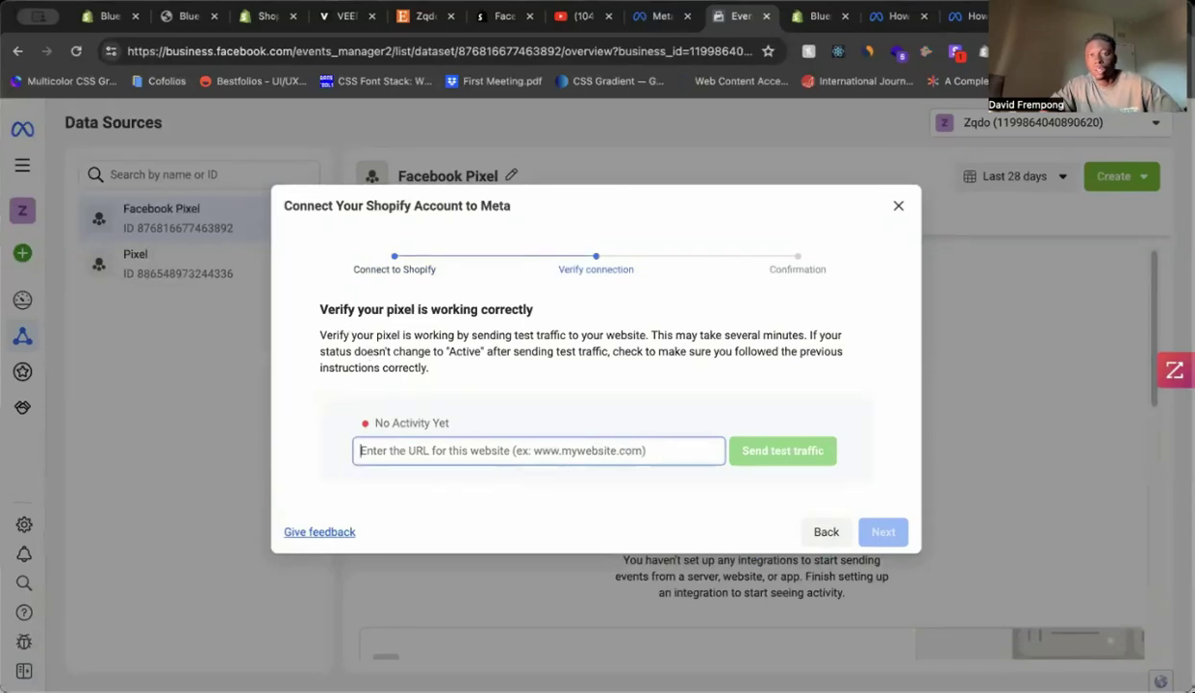
left_click(188, 16)
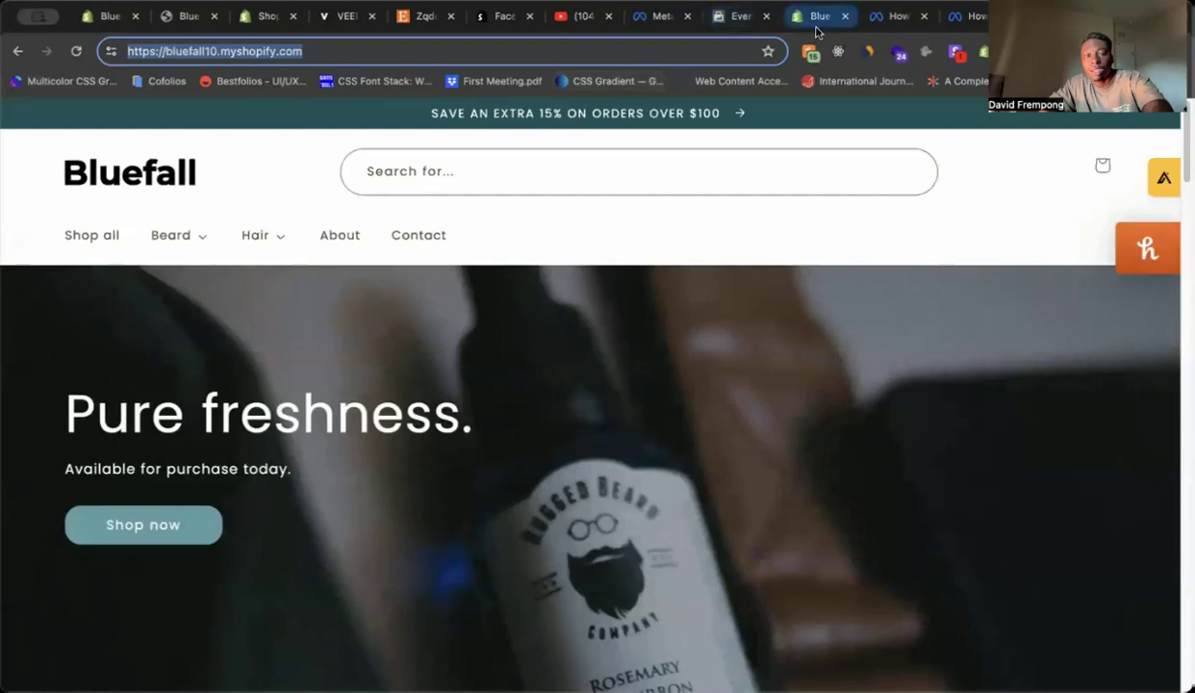
left_click(796, 21)
left_click(740, 16)
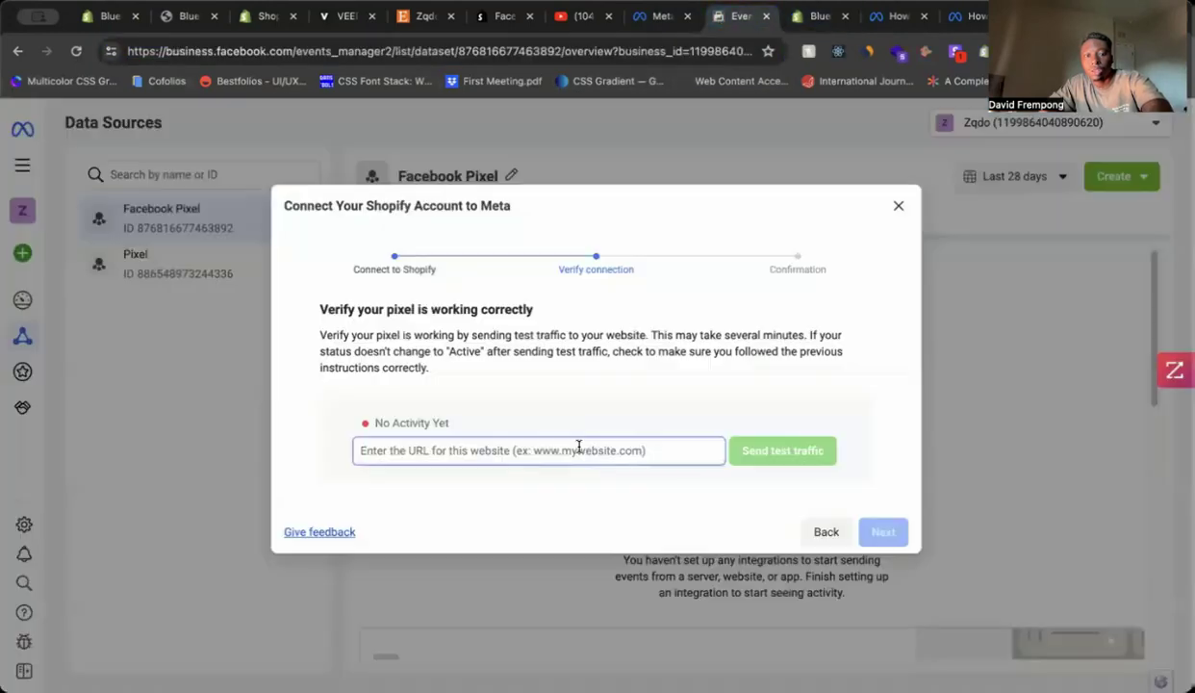
type("https://bluefall10.myshopify.com/")
left_click(778, 452)
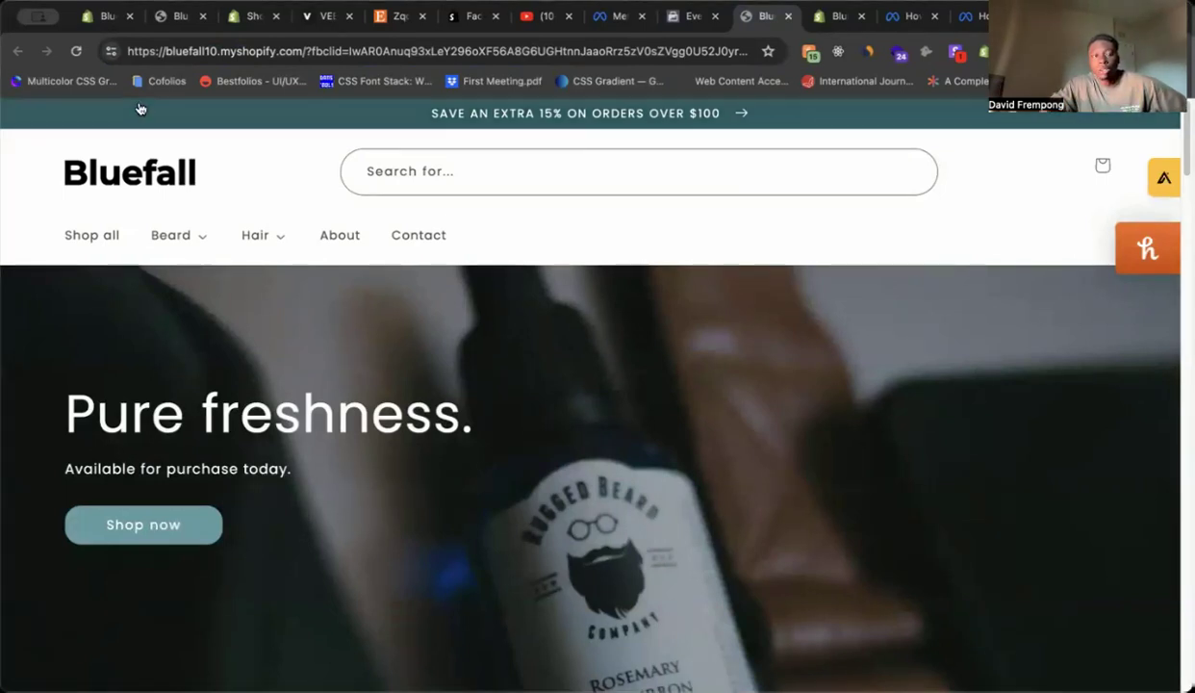
left_click(79, 52)
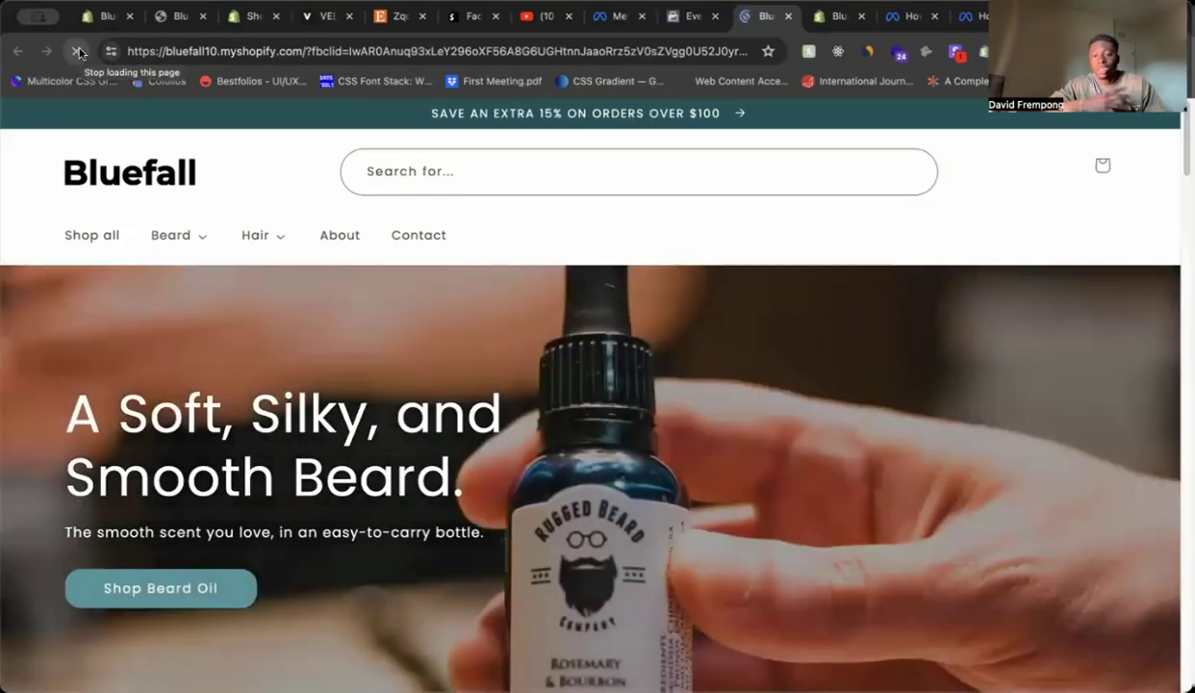
Return to Events Manager, show the pixel's Test events and expand the instructions for confirming the website's events
left_click(695, 15)
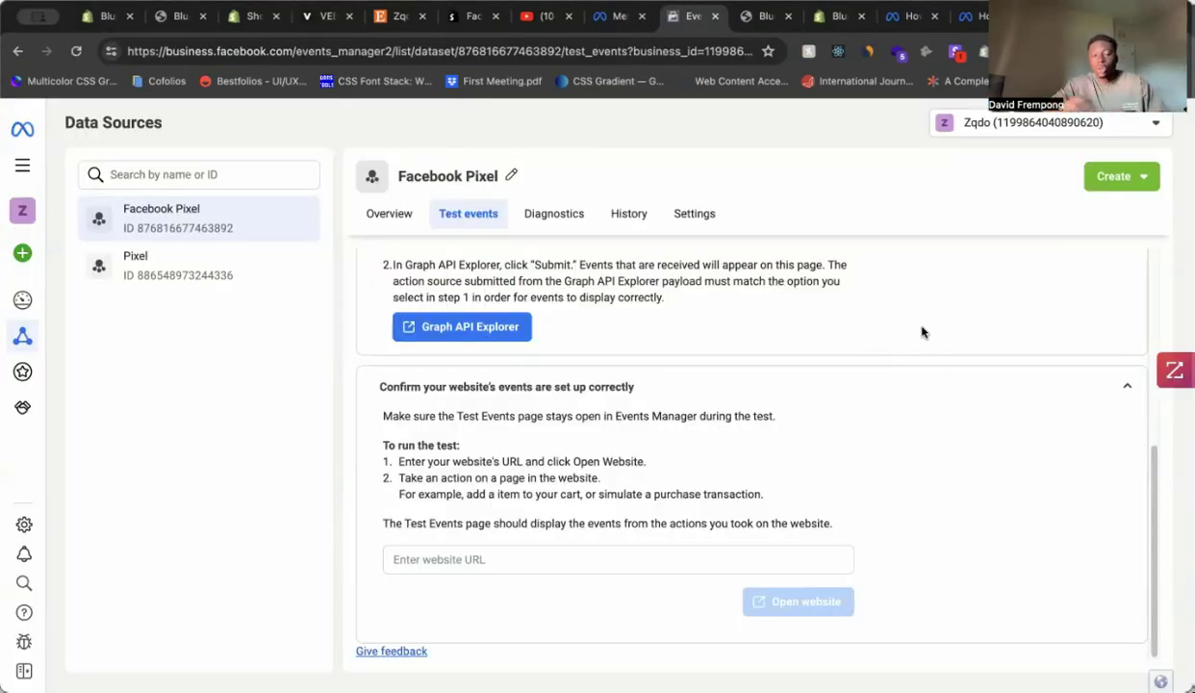
scroll(922, 332, "up", 10)
left_click(390, 216)
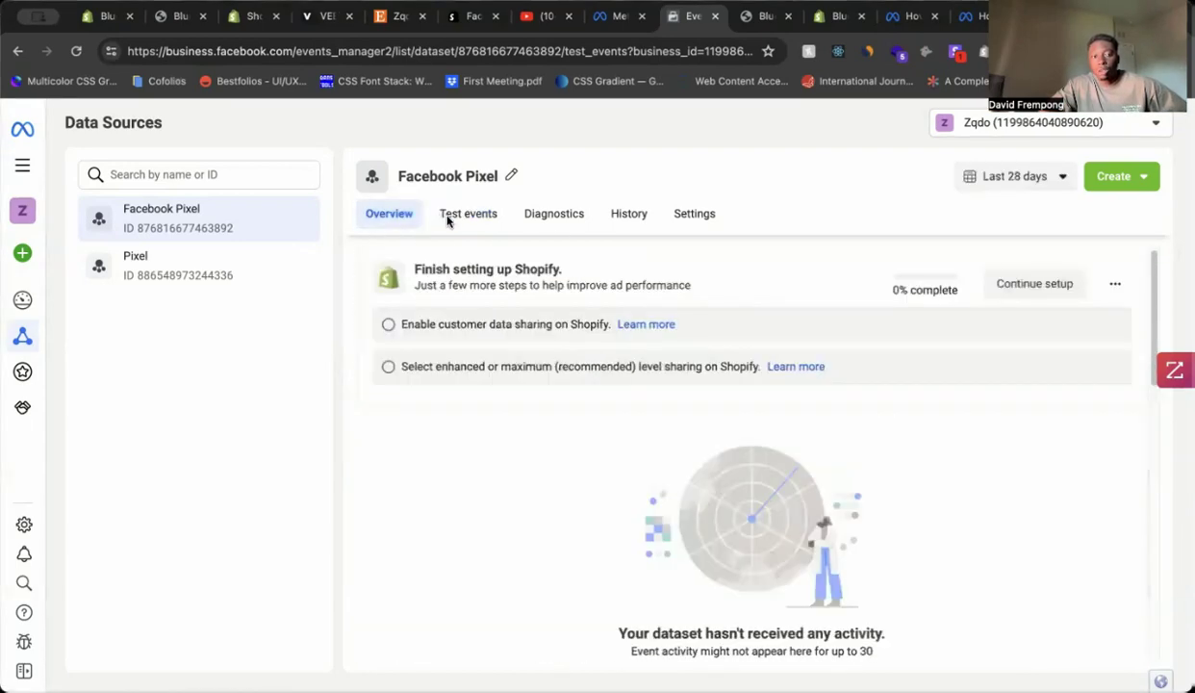
left_click(468, 213)
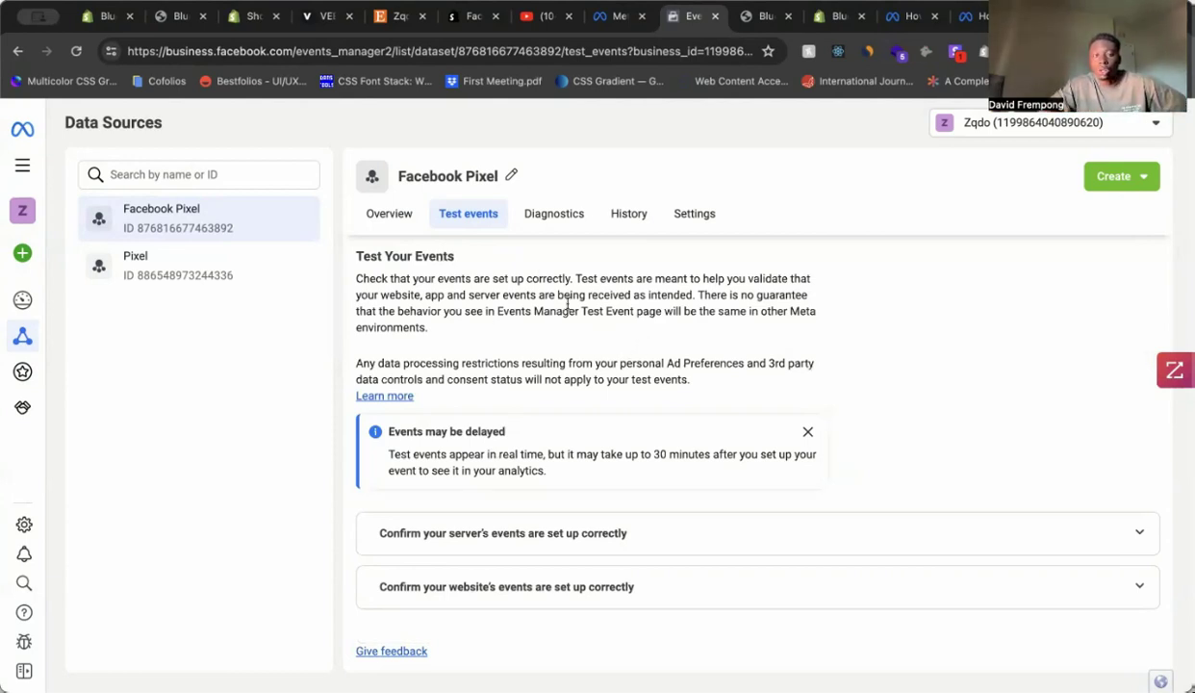
left_click(565, 586)
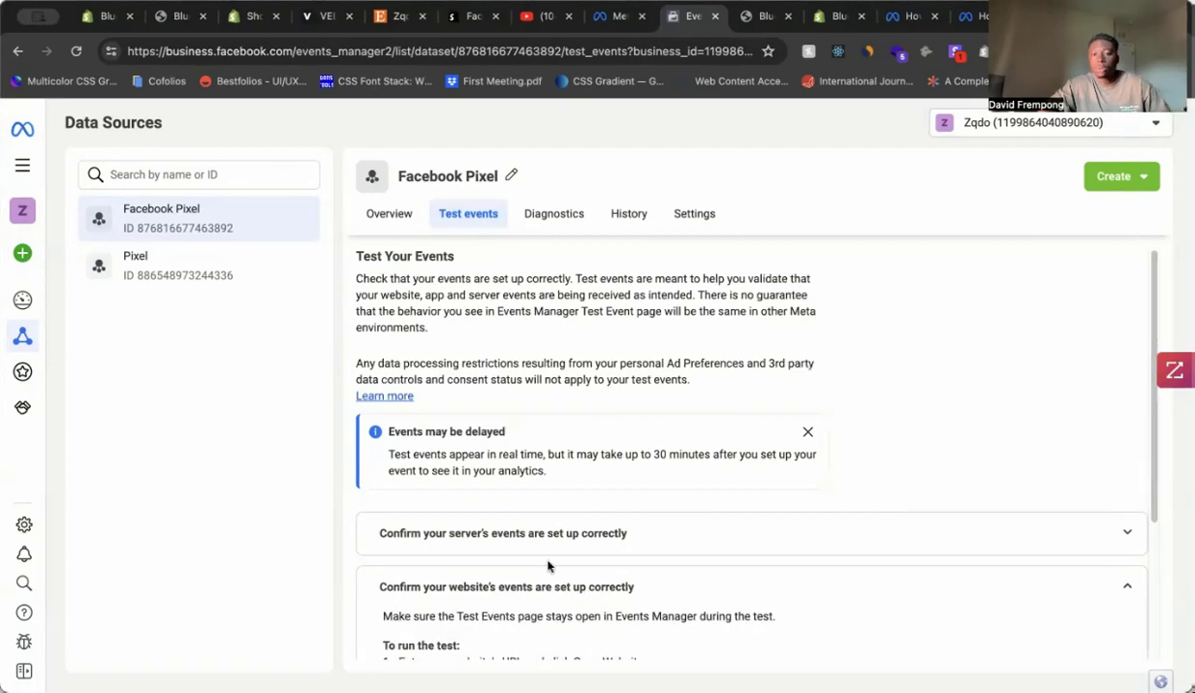
scroll(597, 481, "down", 2)
scroll(596, 423, "down", 2)
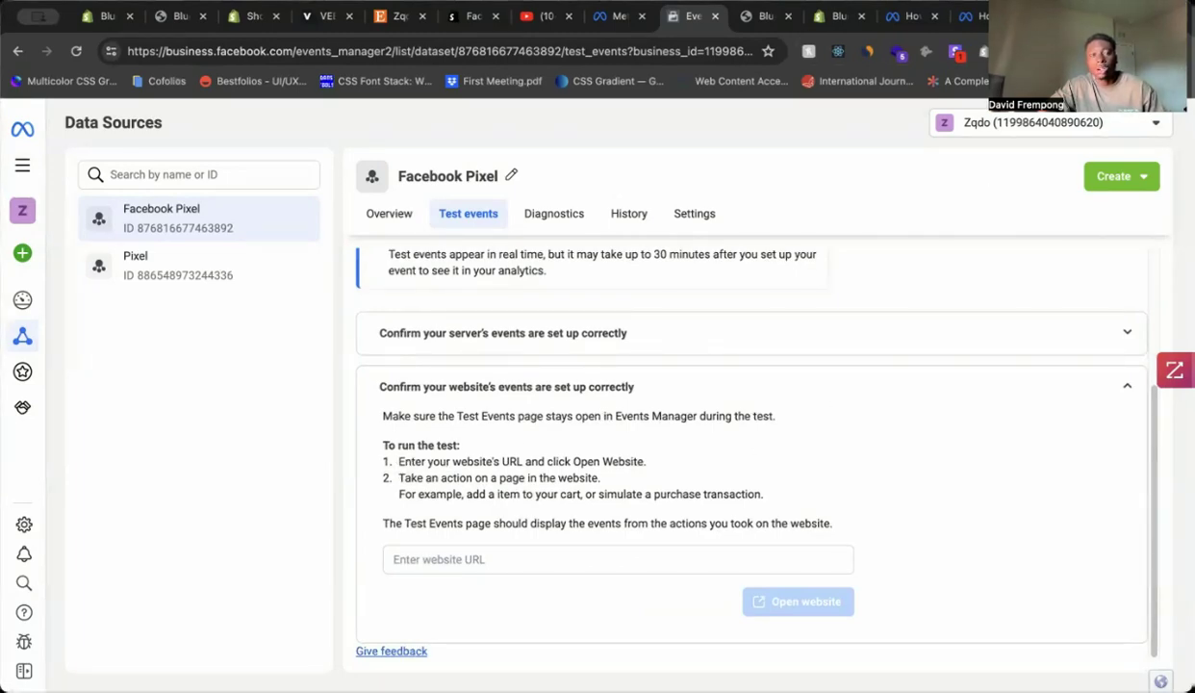
left_click(765, 15)
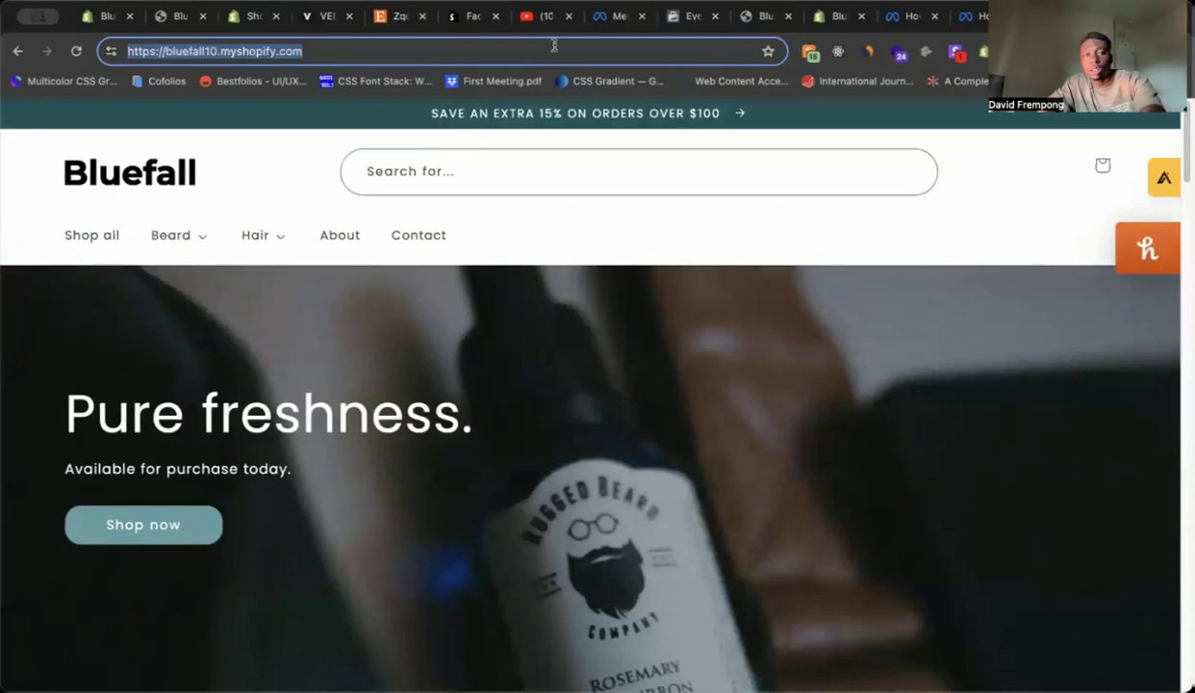
left_click(680, 21)
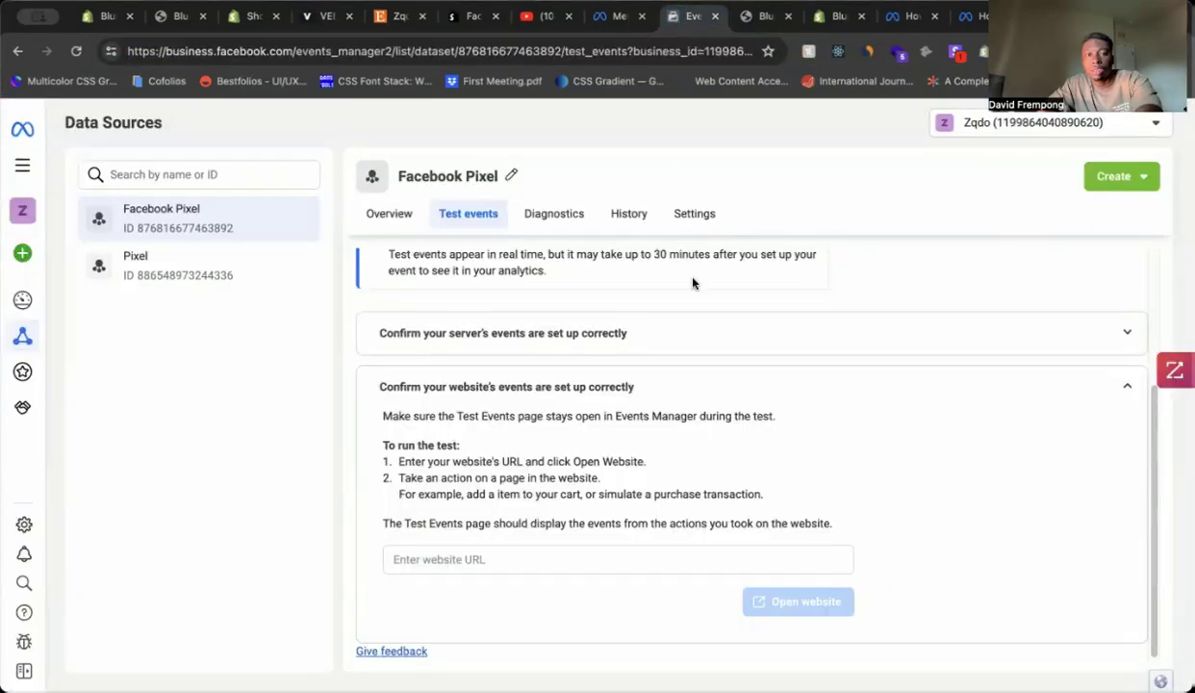
left_click(597, 553)
type("https://bluefall10.myshopify.com/")
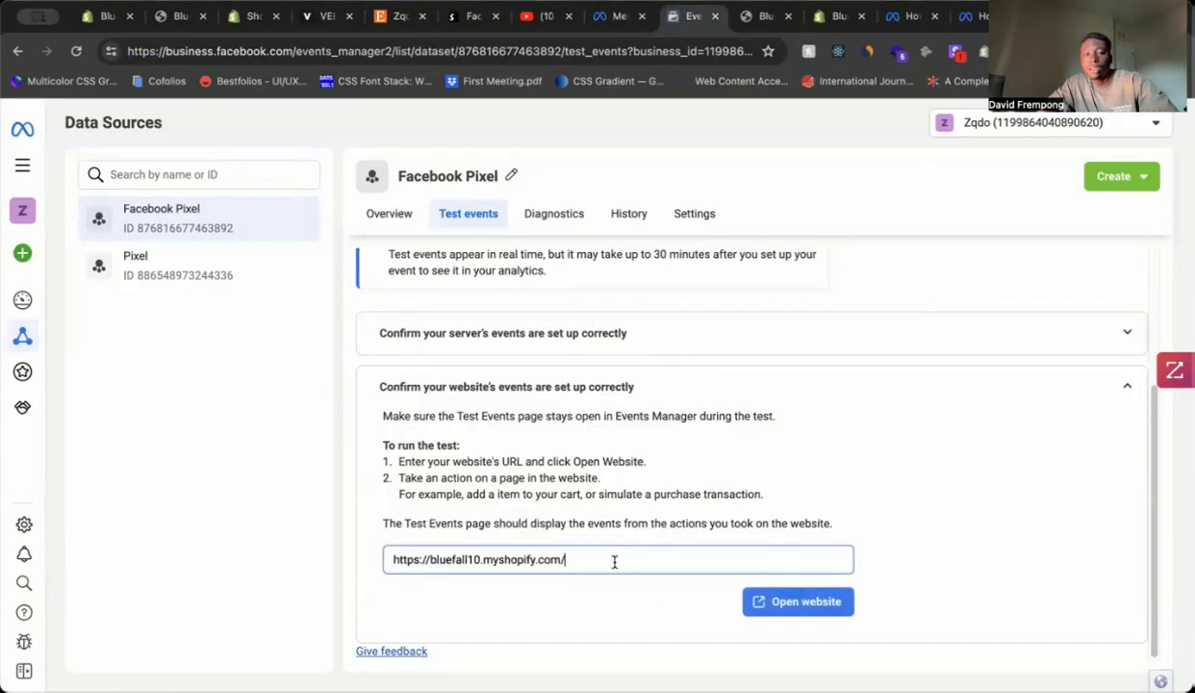
left_click(794, 603)
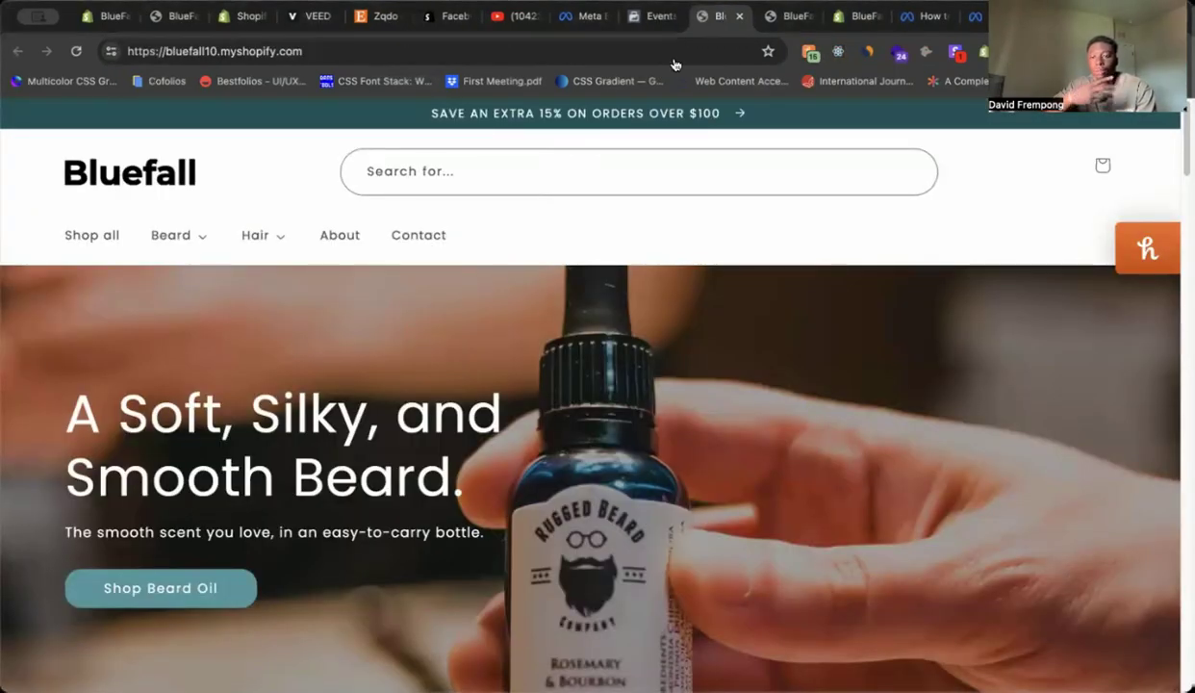
Recheck the test instructions, then find Cremo Beard Oil, Bourbon Vanilla, 1oz in the opened storefront and add one to the cart
left_click(654, 15)
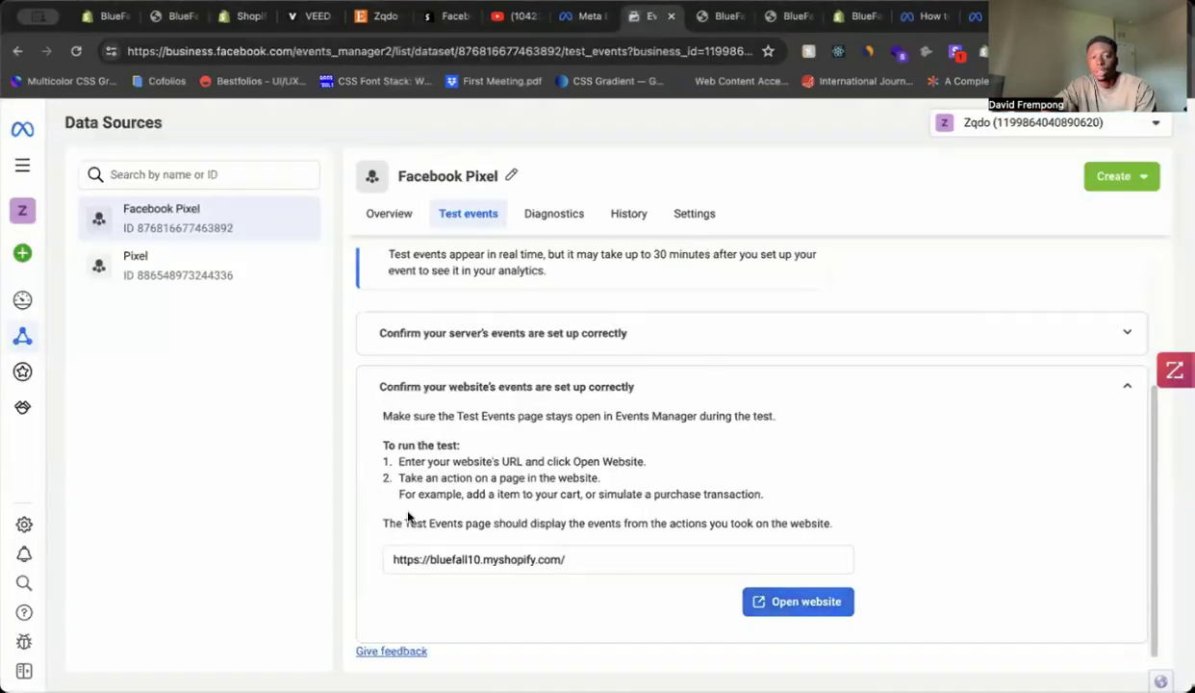
left_click(719, 17)
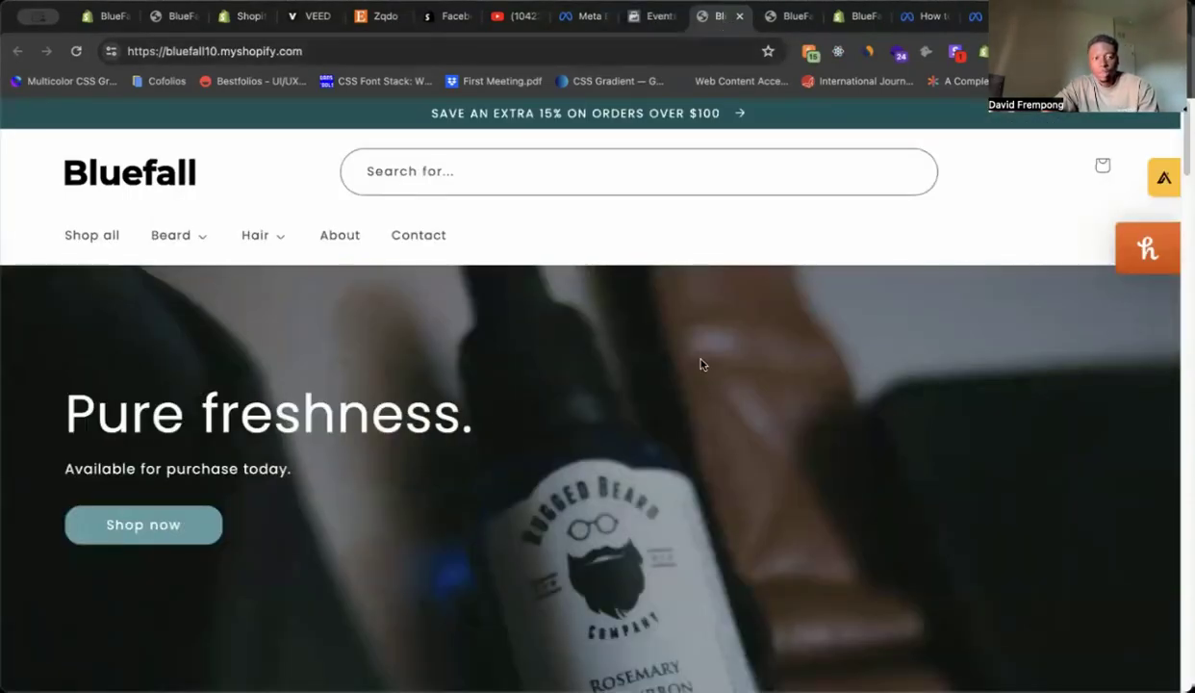
left_click(121, 534)
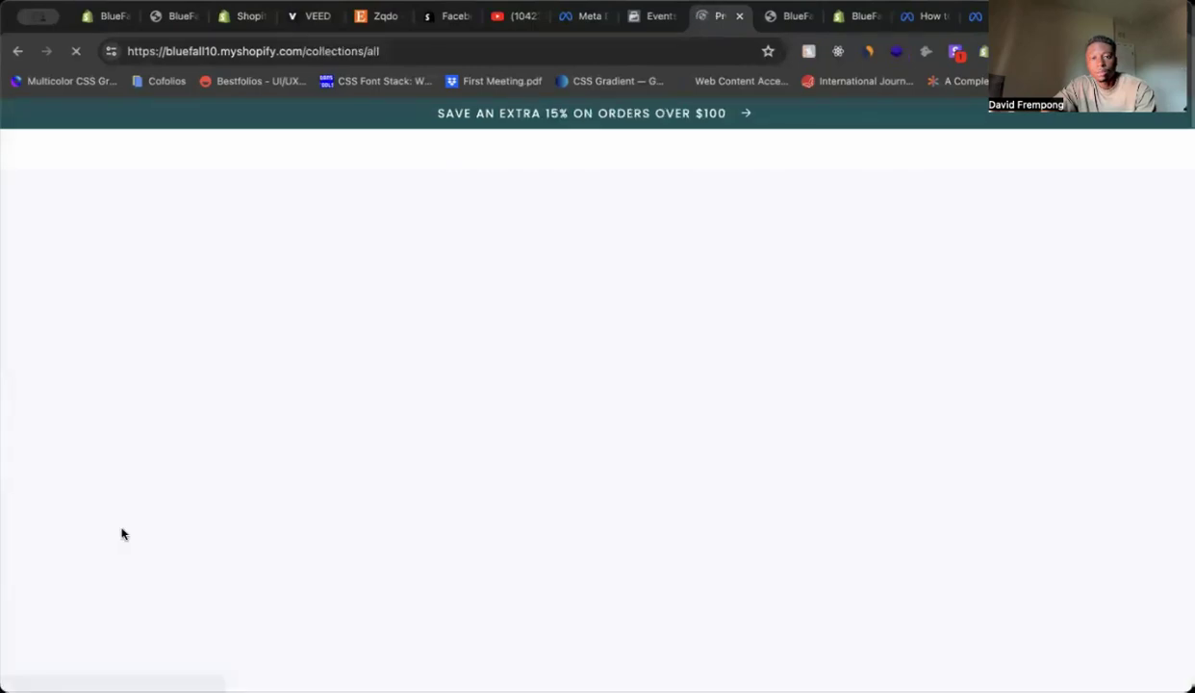
scroll(442, 467, "down", 1)
scroll(451, 466, "down", 2)
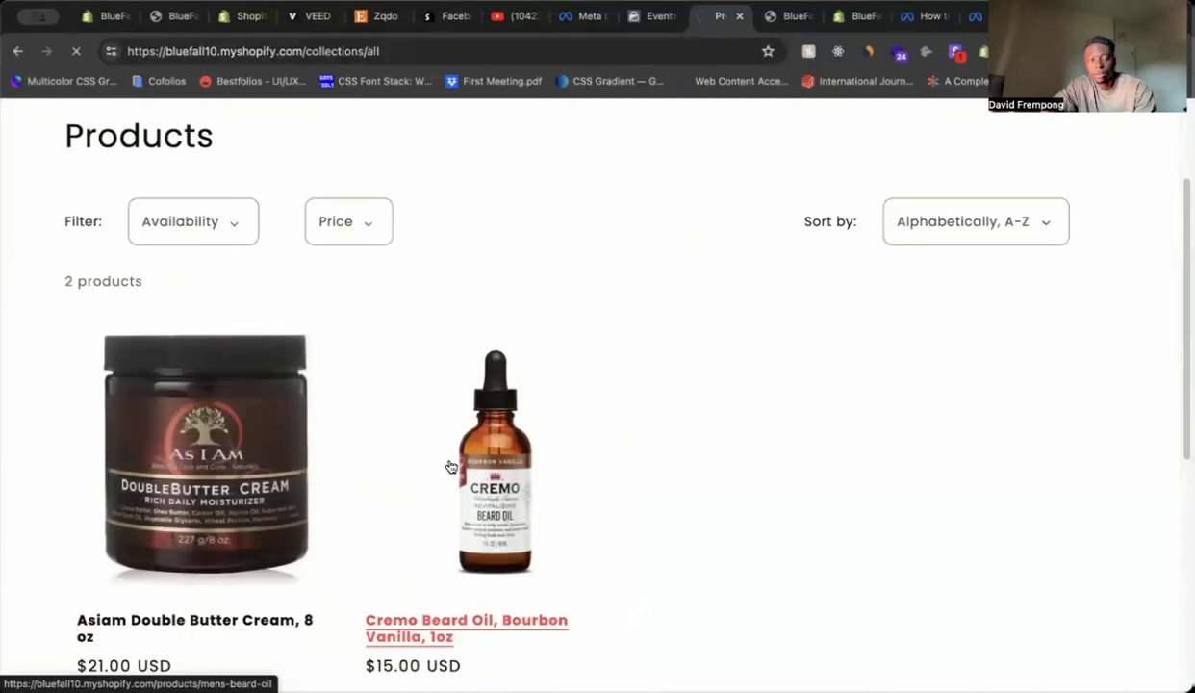
left_click(450, 467)
scroll(675, 405, "down", 3)
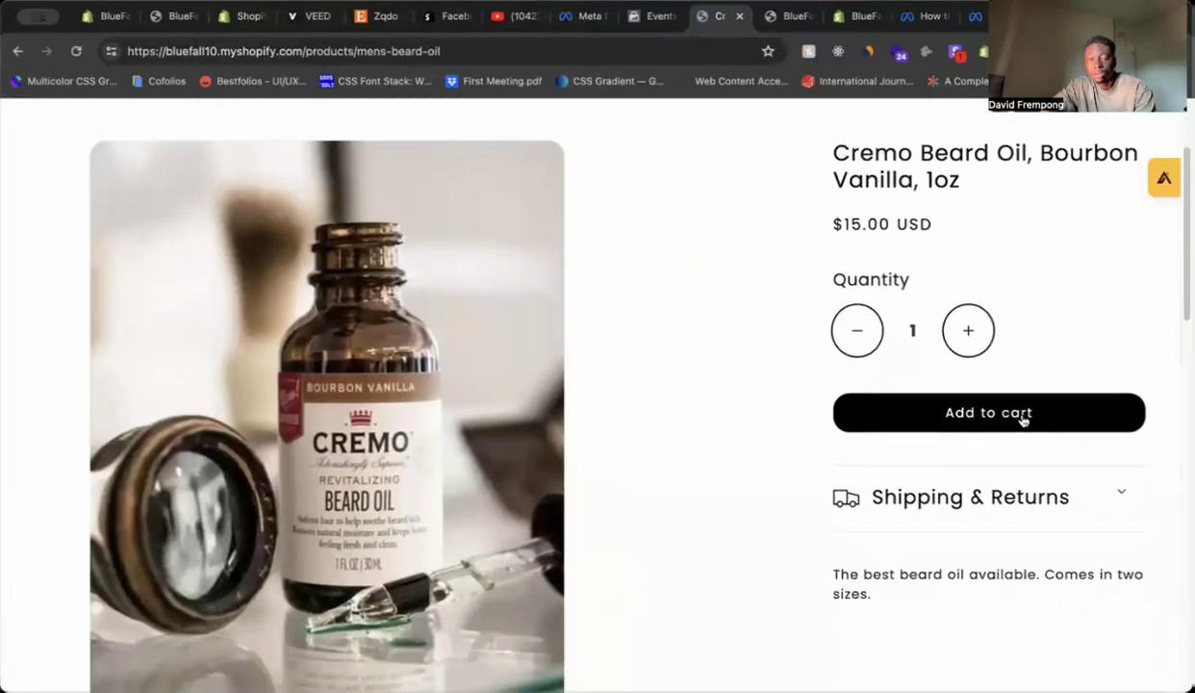
left_click(986, 414)
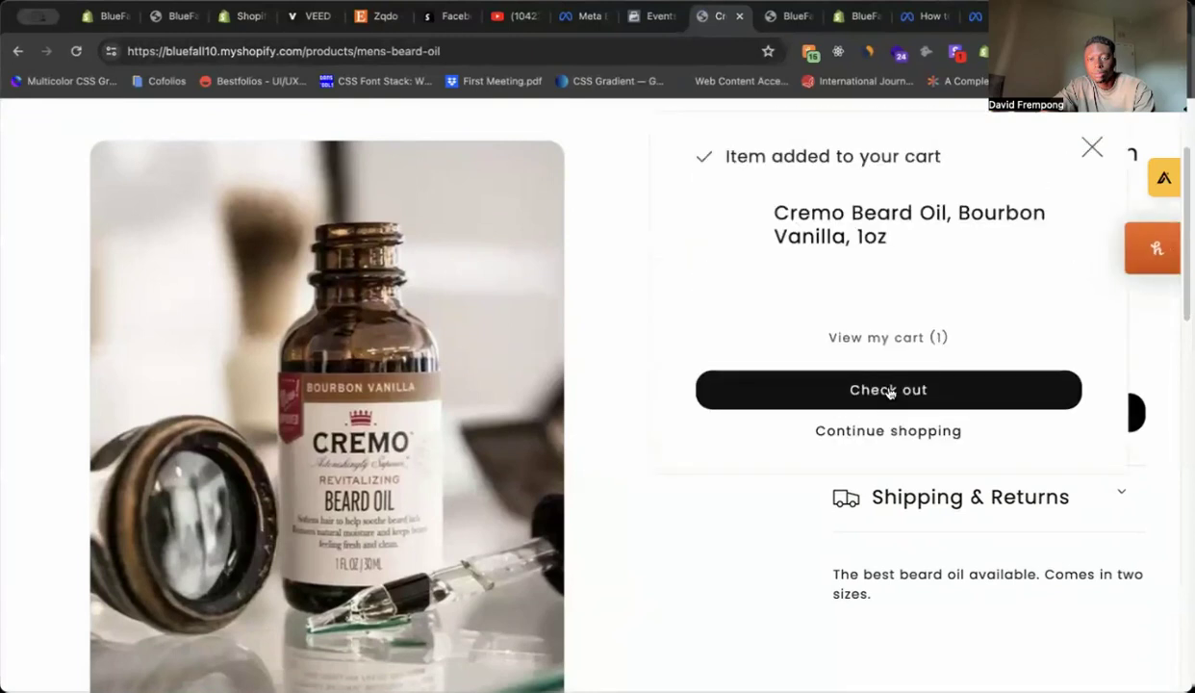
Proceed to checkout with the beard oil and look through the contact, delivery and payment sections
left_click(888, 389)
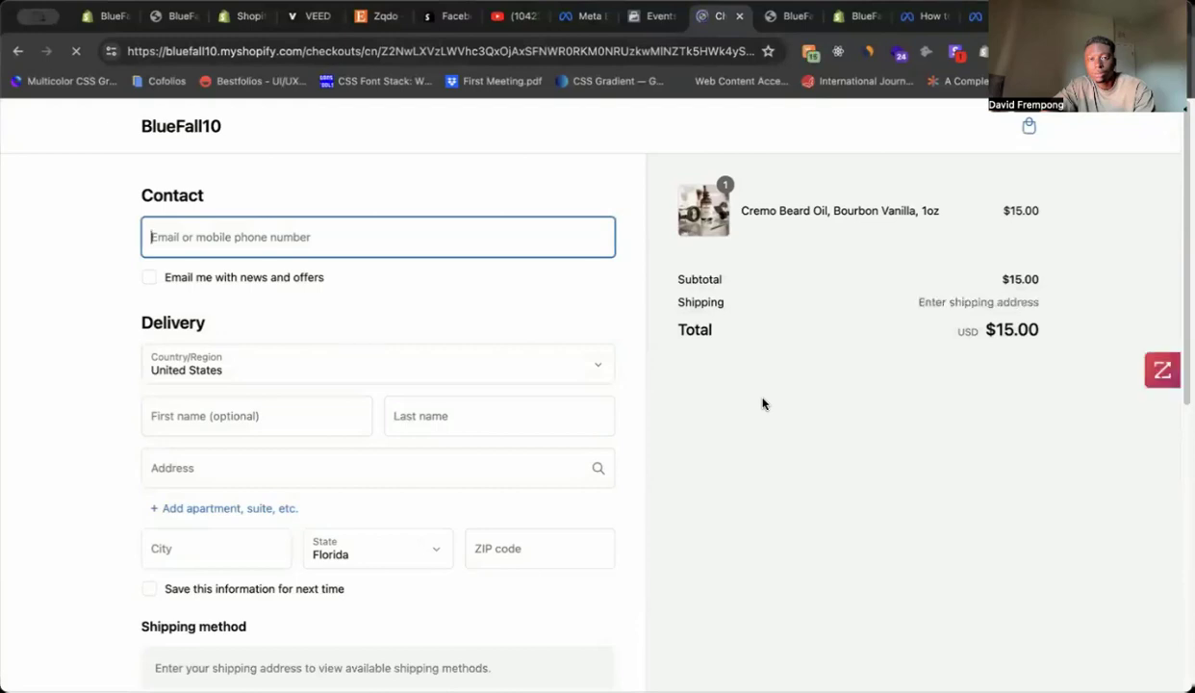
scroll(762, 403, "down", 3)
scroll(761, 403, "down", 5)
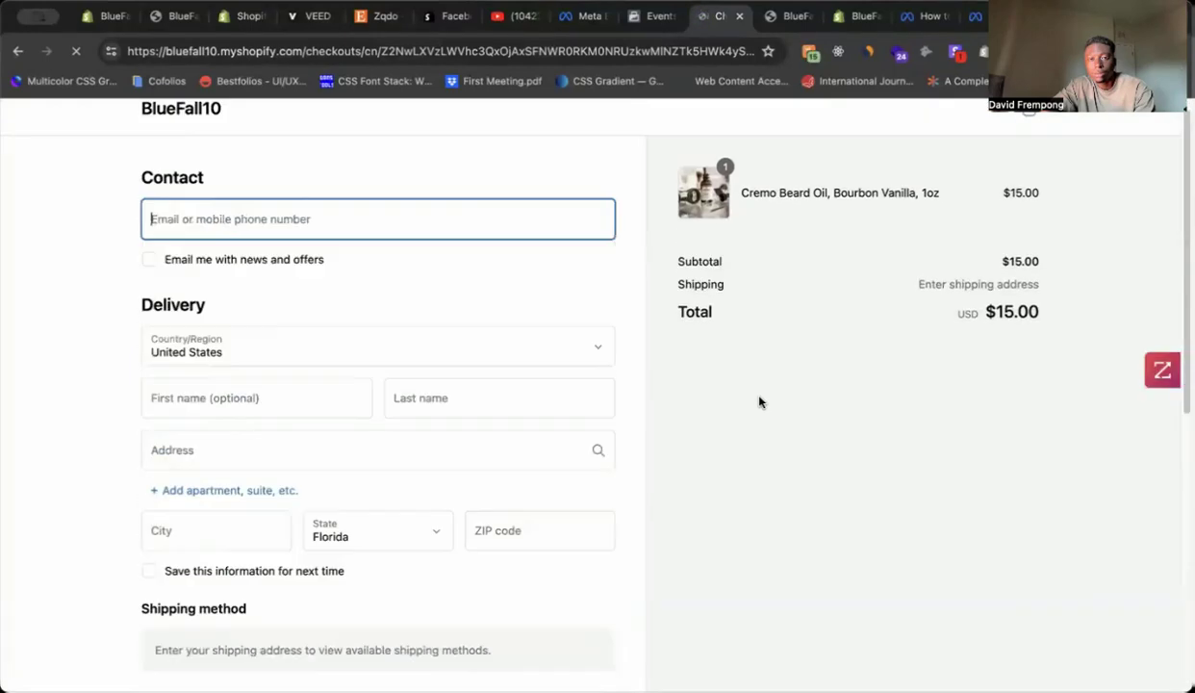
scroll(760, 400, "down", 9)
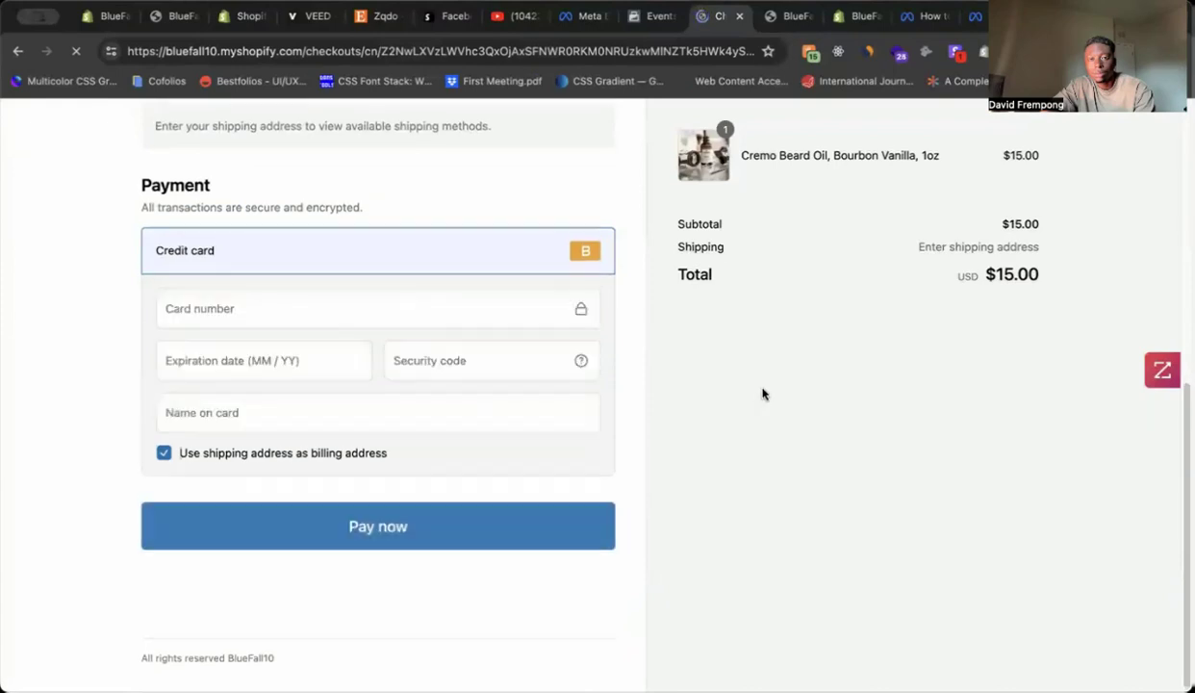
scroll(759, 395, "down", 10)
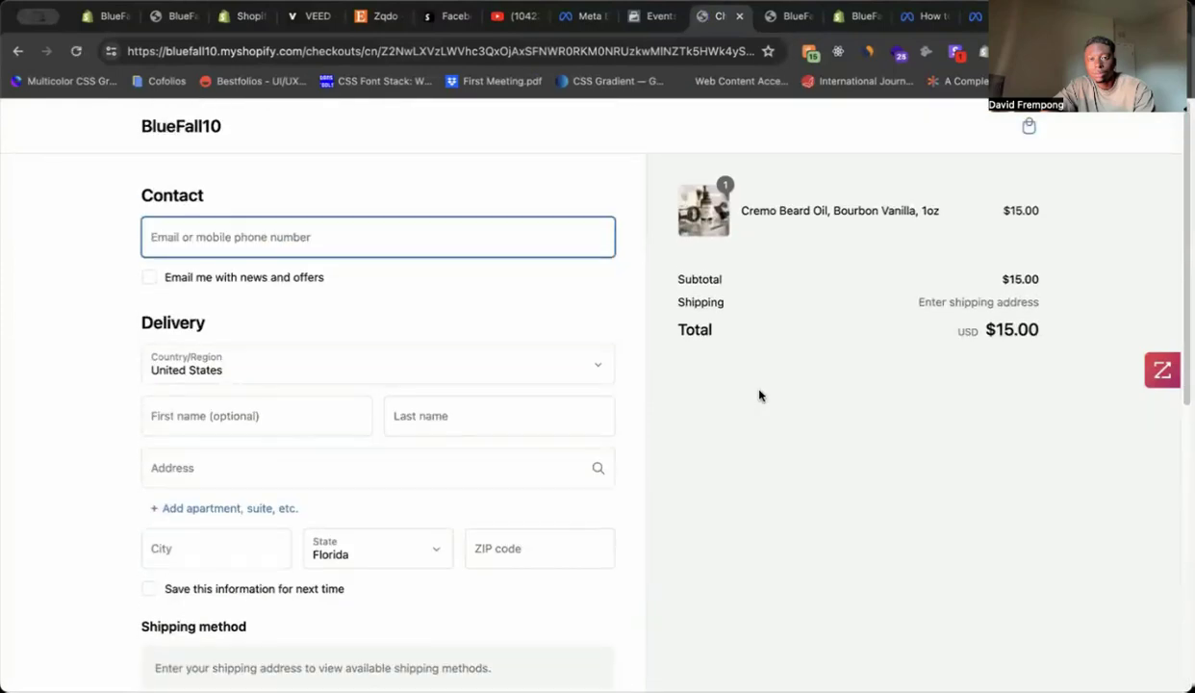
scroll(758, 394, "down", 10)
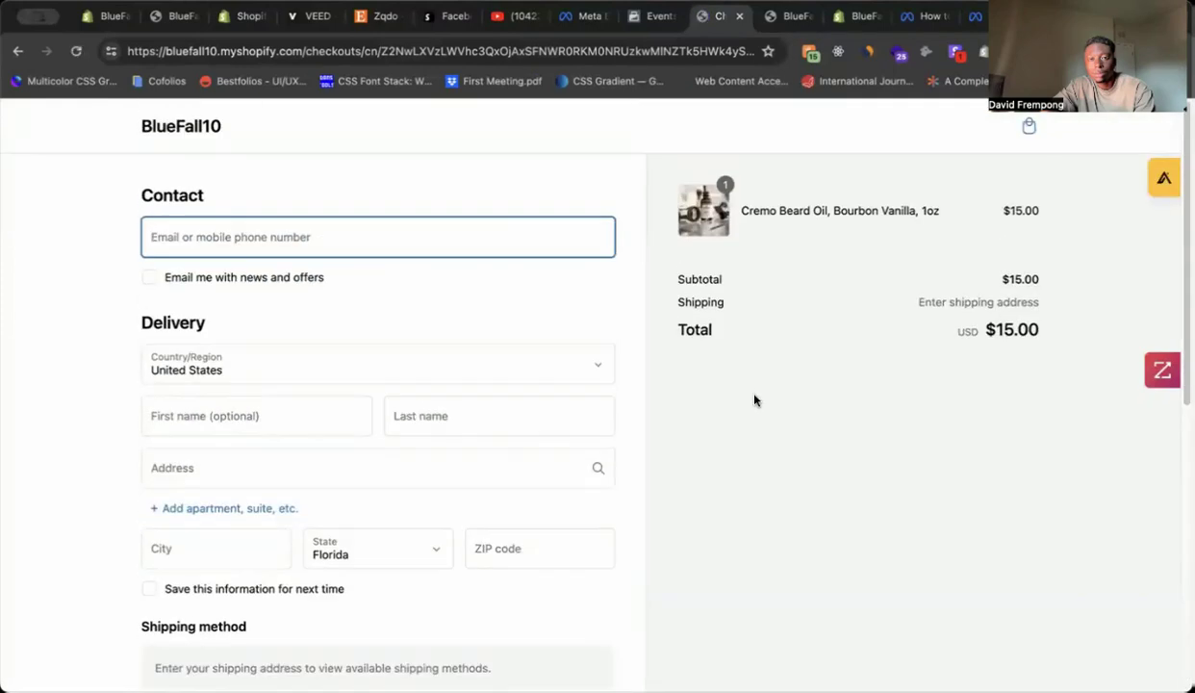
Go back to the product page, open the shopping cart and return to the Test events page in Events Manager
left_click(17, 53)
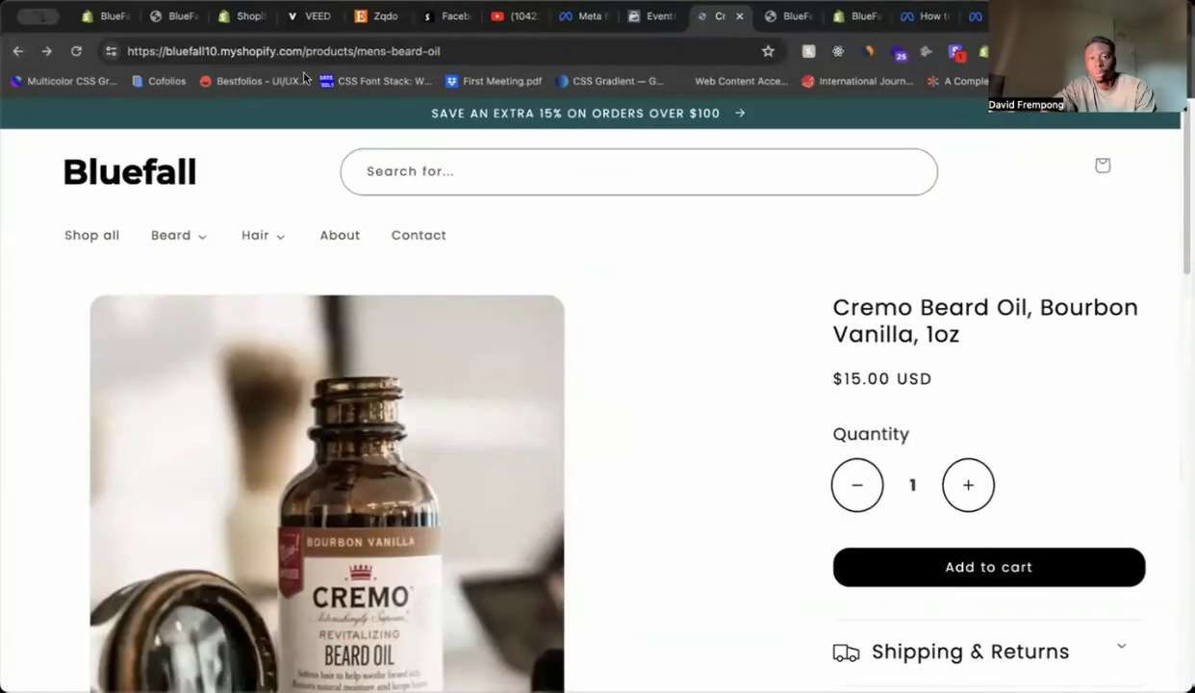
left_click(1102, 169)
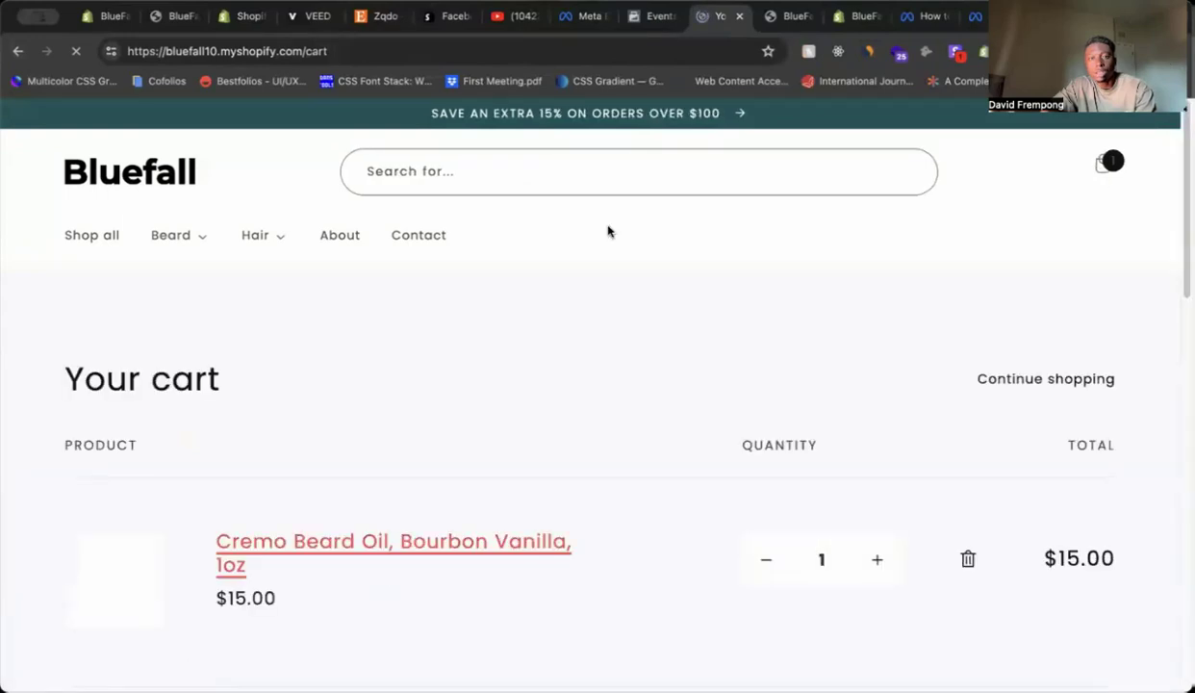
left_click(641, 17)
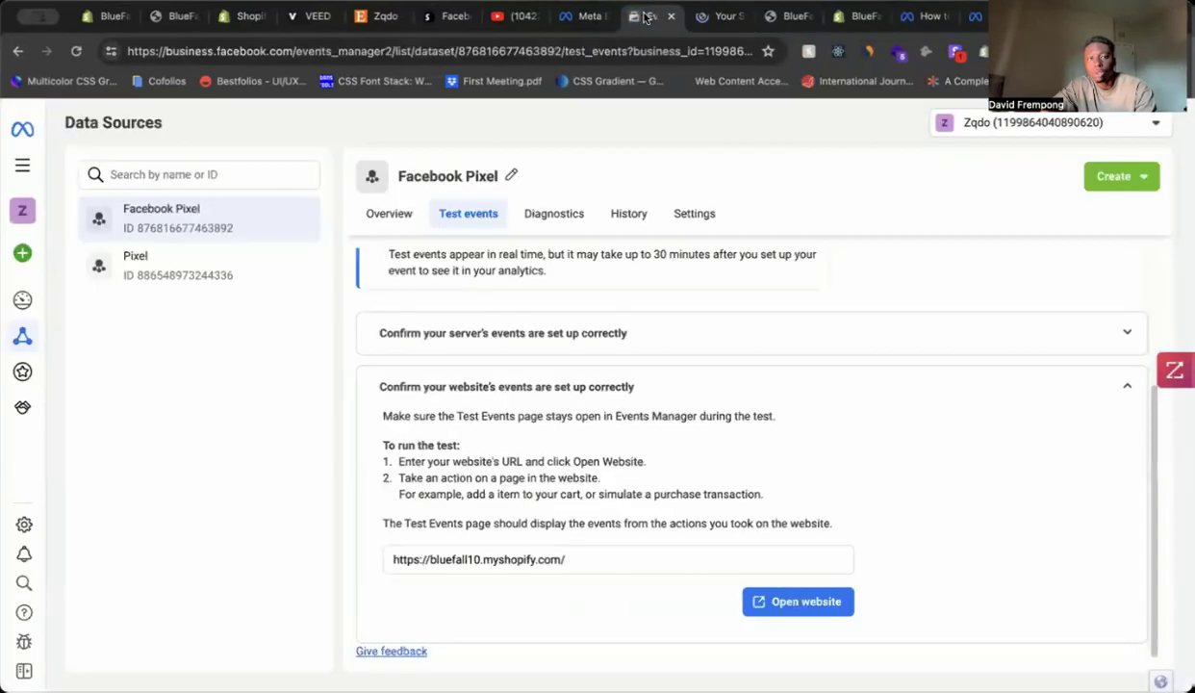